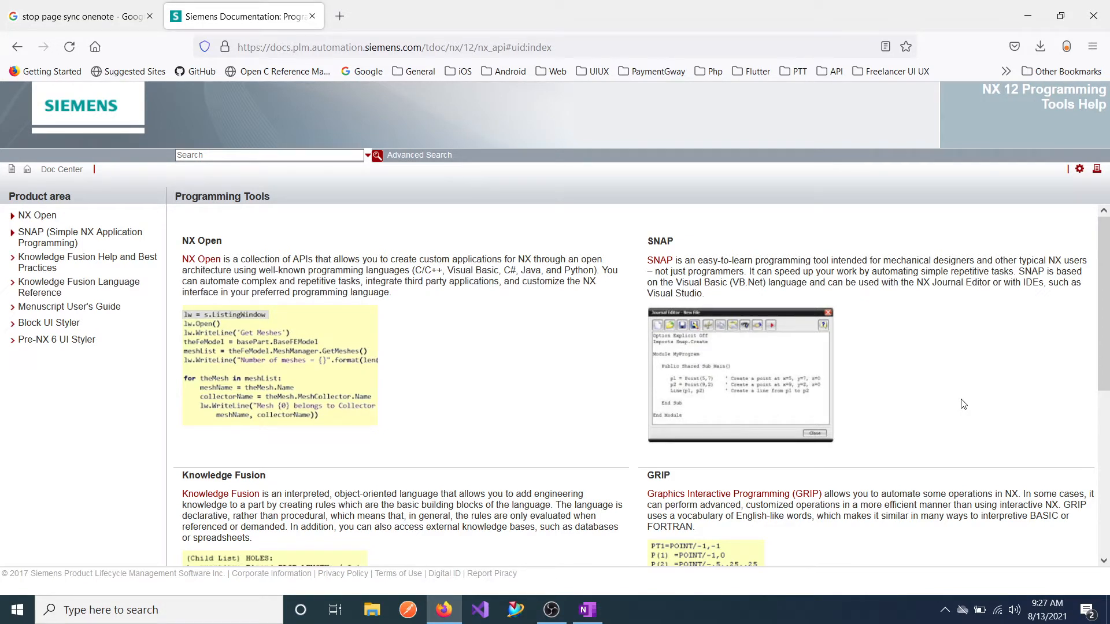
# Open the Block UI Styler Introduction topic in the NX 12 programming help and highlight the sentence defining a block
pyautogui.click(53, 325)
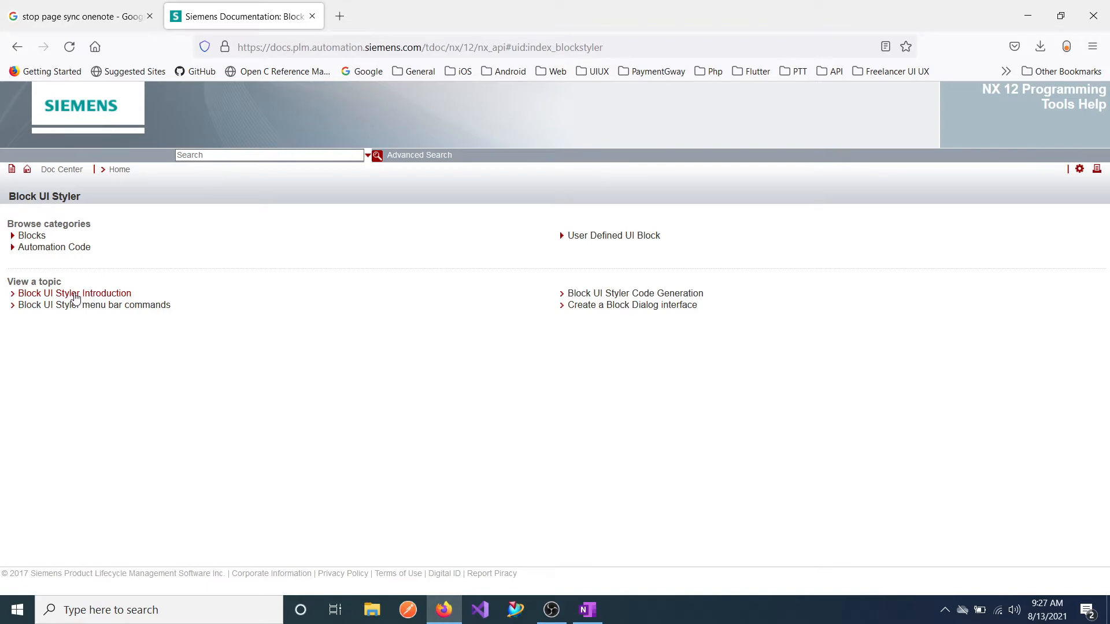
pyautogui.click(76, 295)
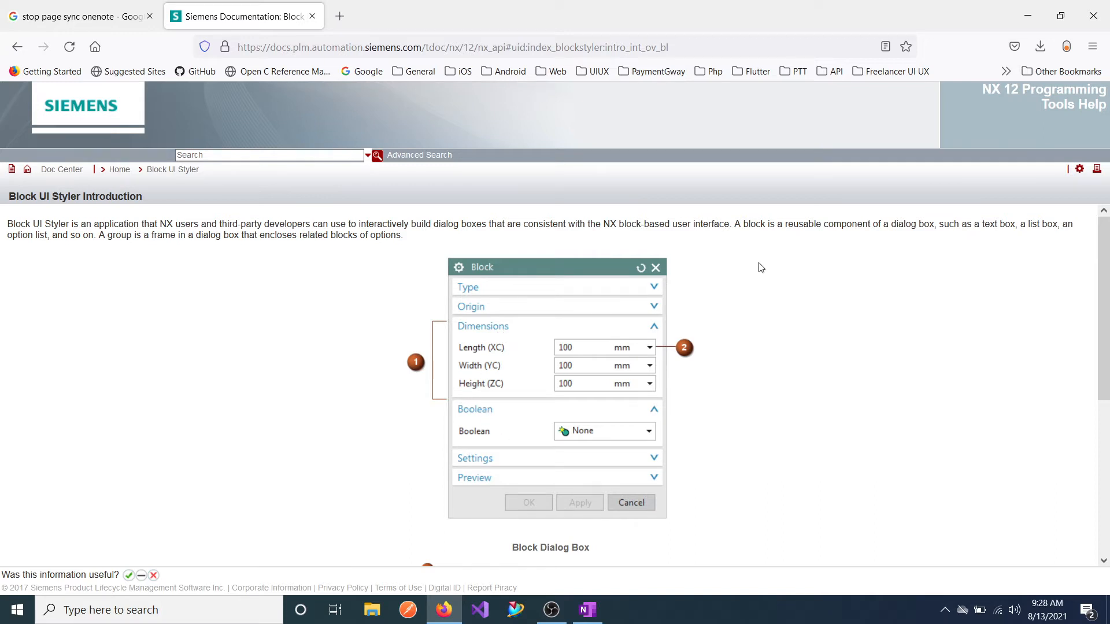
pyautogui.moveTo(734, 224); pyautogui.dragTo(1011, 223)
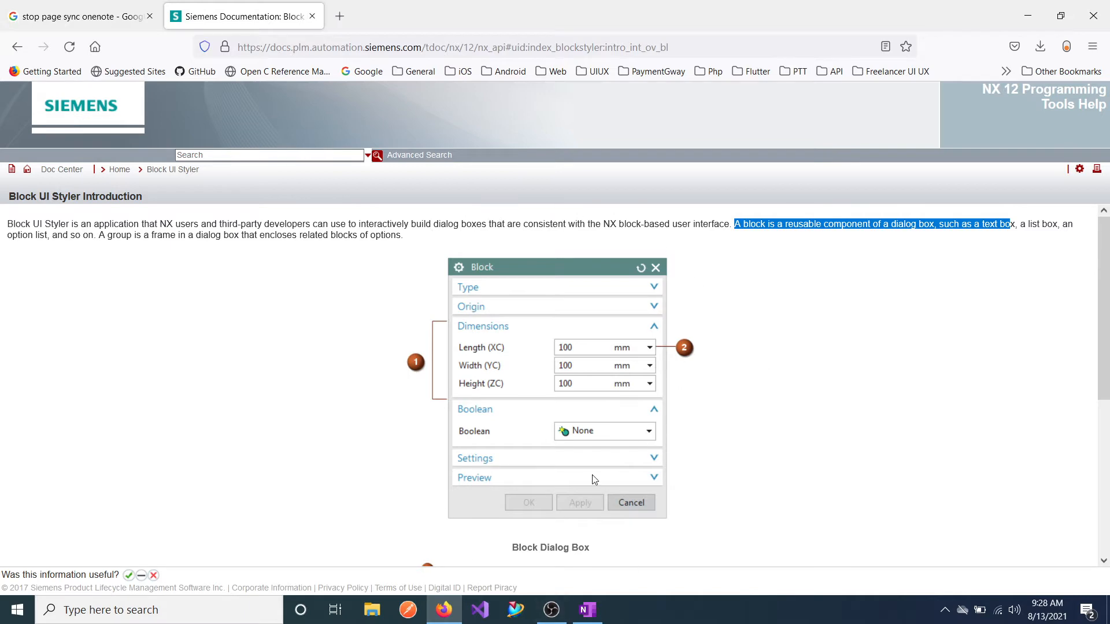
# Examine the Group and Block legend under the sample dialog and highlight the benefits heading and its "Reduce development time" item
pyautogui.scroll(-2, 595, 478)
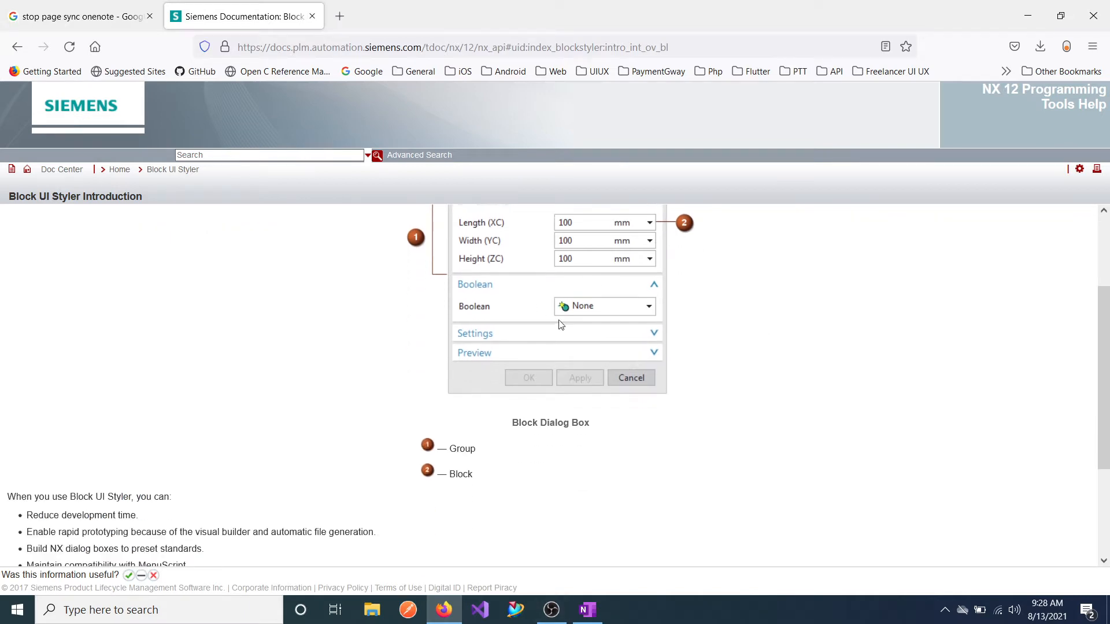
pyautogui.scroll(-2, 558, 298)
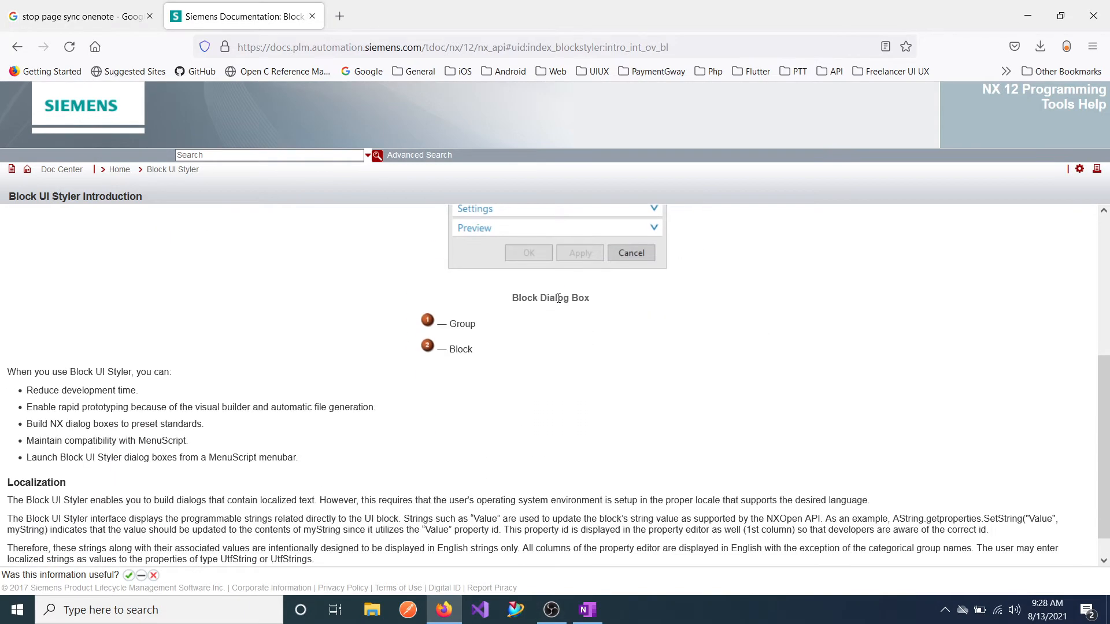
pyautogui.scroll(1, 521, 322)
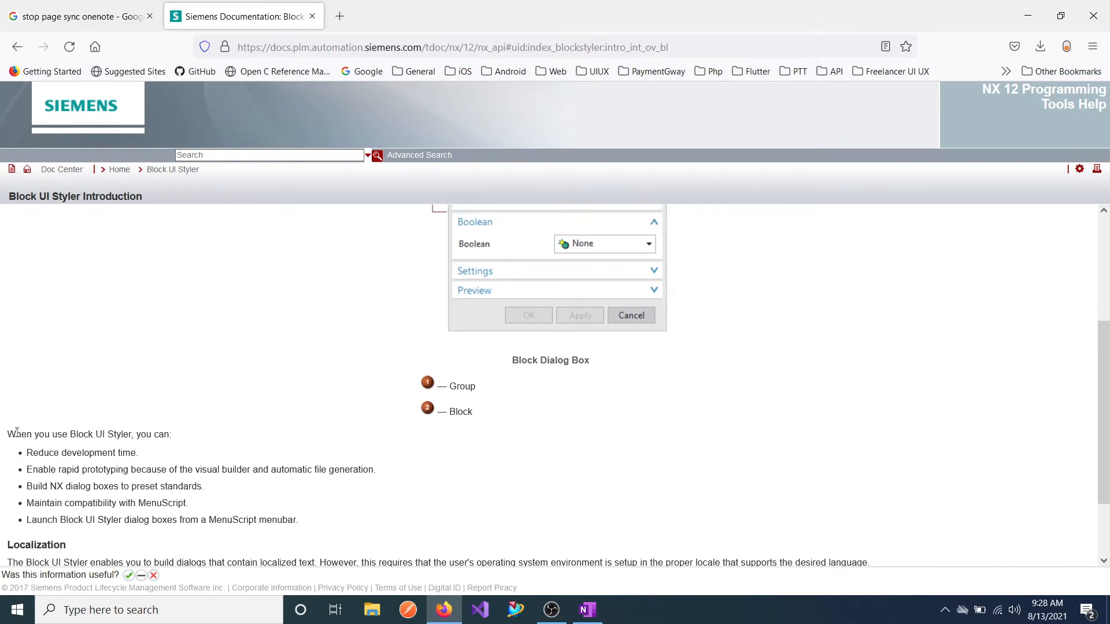
pyautogui.moveTo(7, 434); pyautogui.dragTo(187, 429)
pyautogui.click(187, 446)
pyautogui.moveTo(27, 454); pyautogui.dragTo(149, 457)
pyautogui.click(144, 470)
pyautogui.scroll(3, 272, 451)
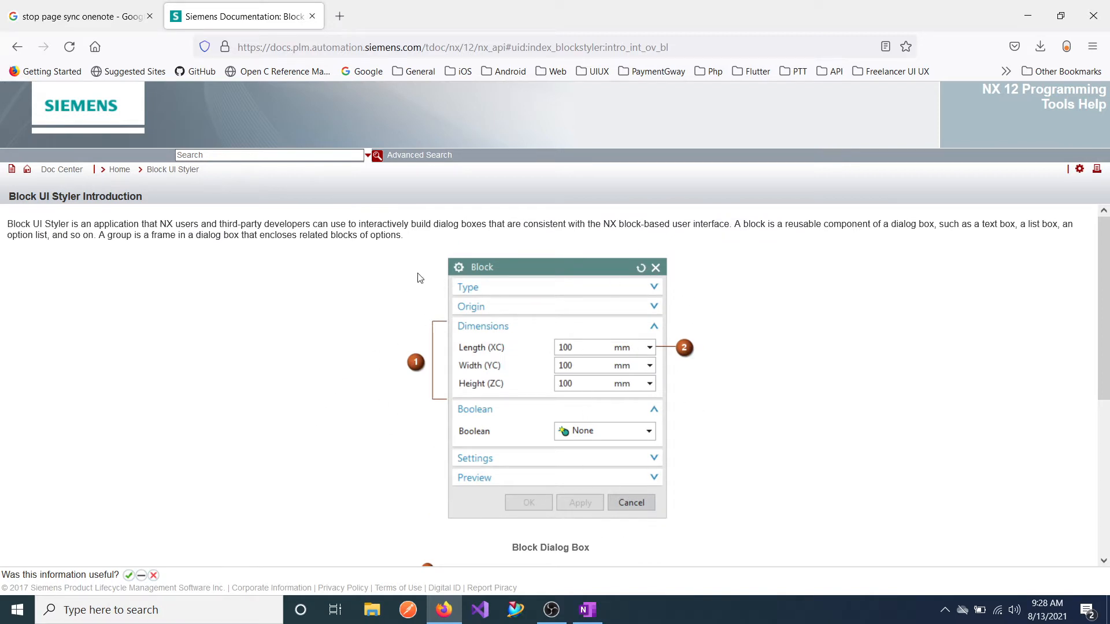
# Examine the Block dialog illustration alongside the listed benefits of rapid prototyping and automatic file generation
pyautogui.scroll(-1, 379, 429)
pyautogui.scroll(-3, 380, 429)
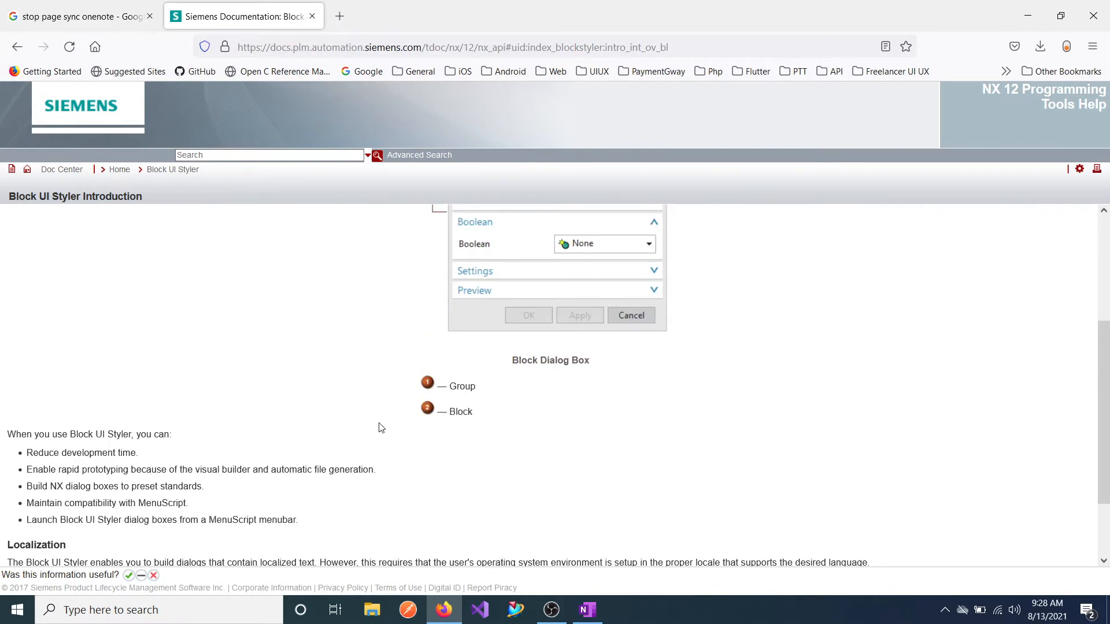
pyautogui.scroll(4, 384, 428)
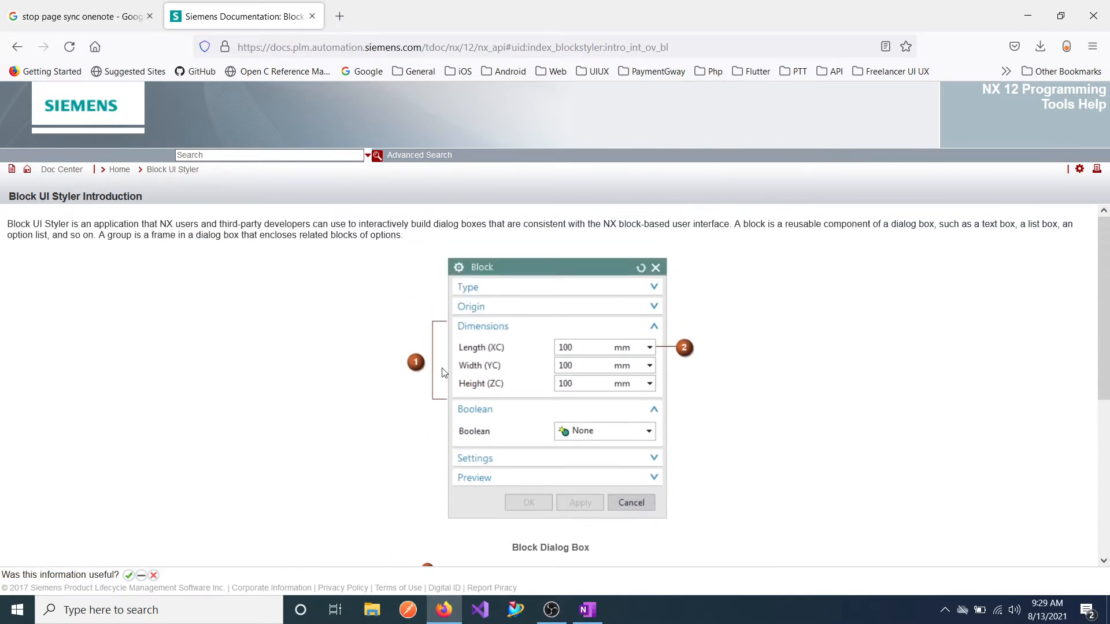
pyautogui.scroll(-3, 402, 376)
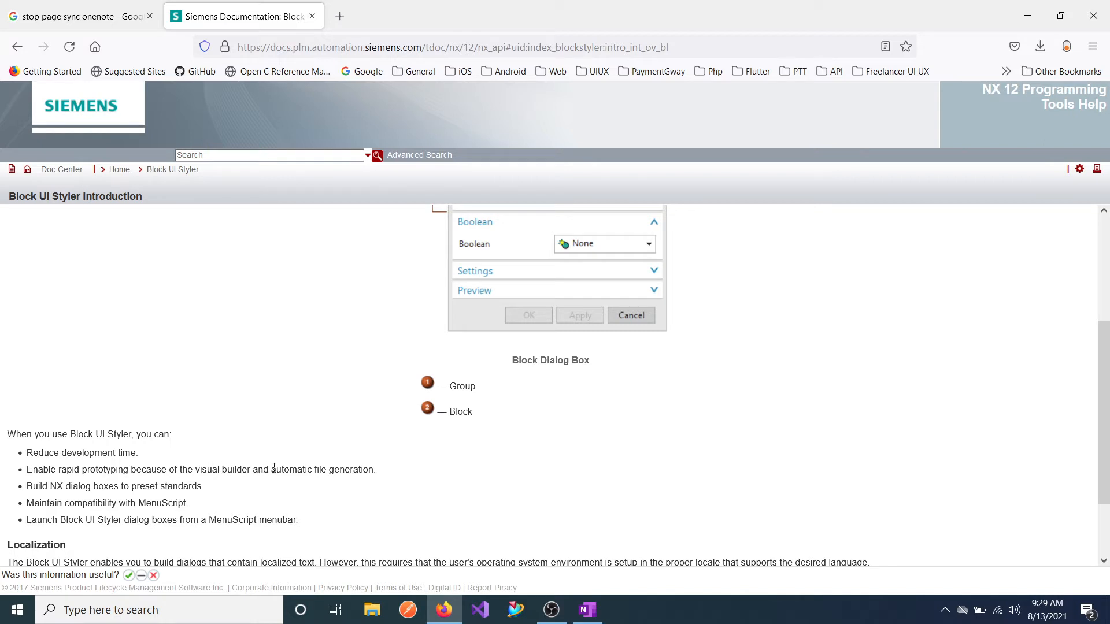
pyautogui.scroll(3, 274, 467)
pyautogui.scroll(2, 524, 289)
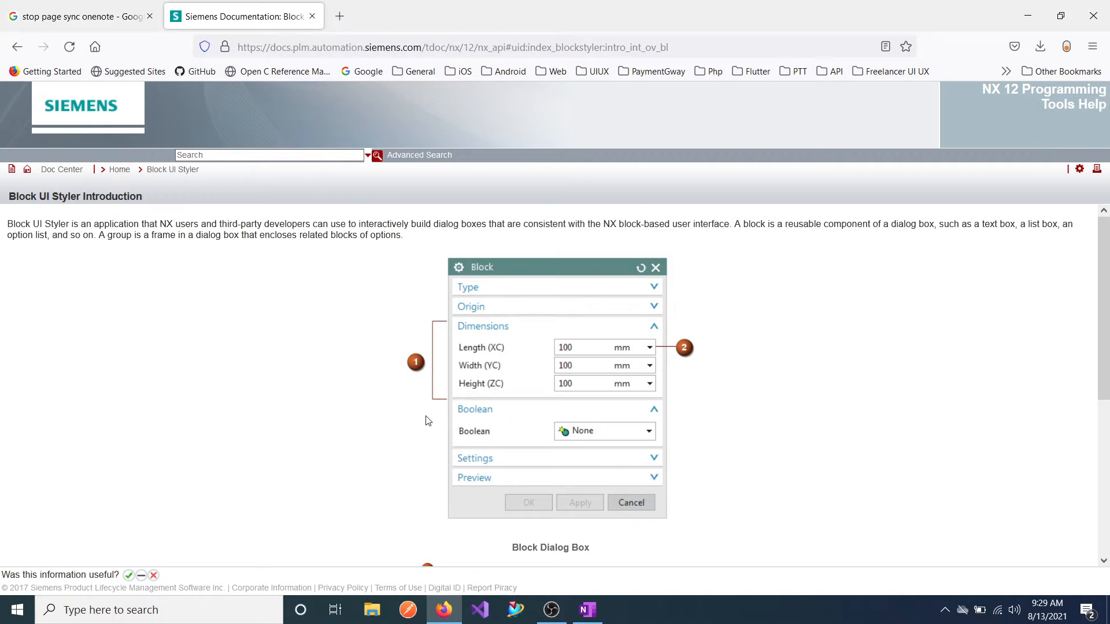
pyautogui.scroll(-2, 429, 421)
pyautogui.scroll(1, 442, 437)
pyautogui.scroll(1, 443, 436)
pyautogui.scroll(-4, 520, 278)
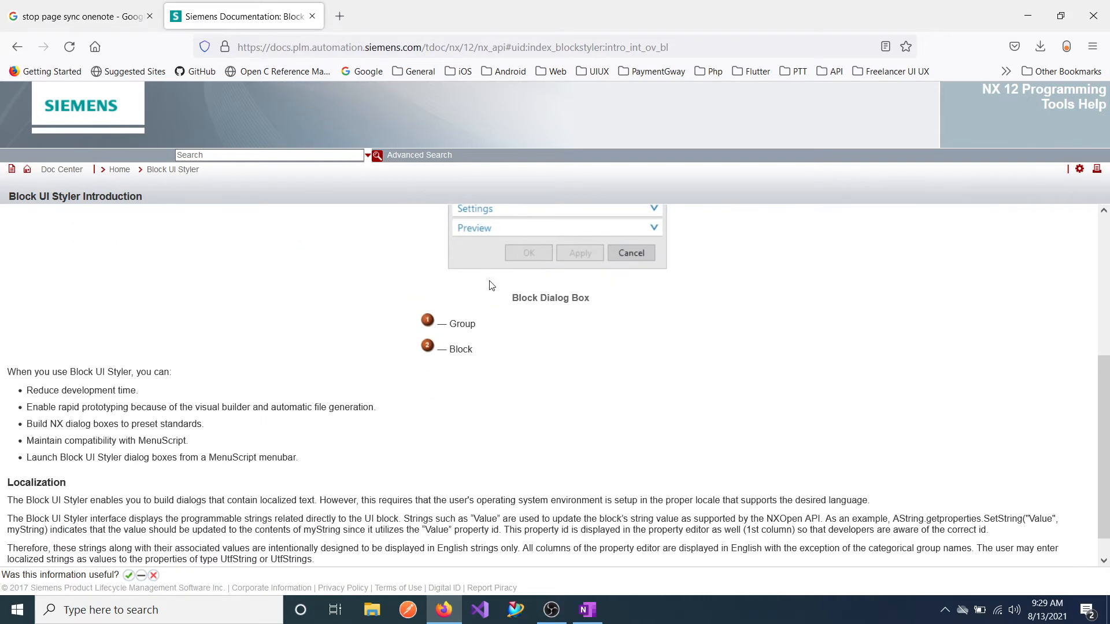
pyautogui.scroll(2, 502, 347)
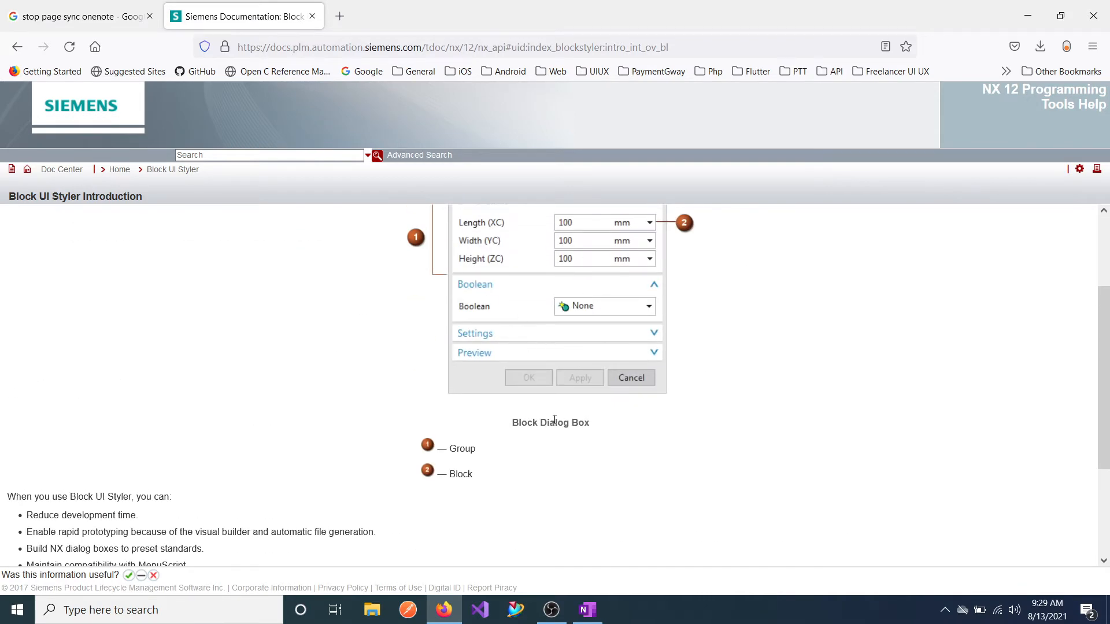
pyautogui.scroll(2, 556, 399)
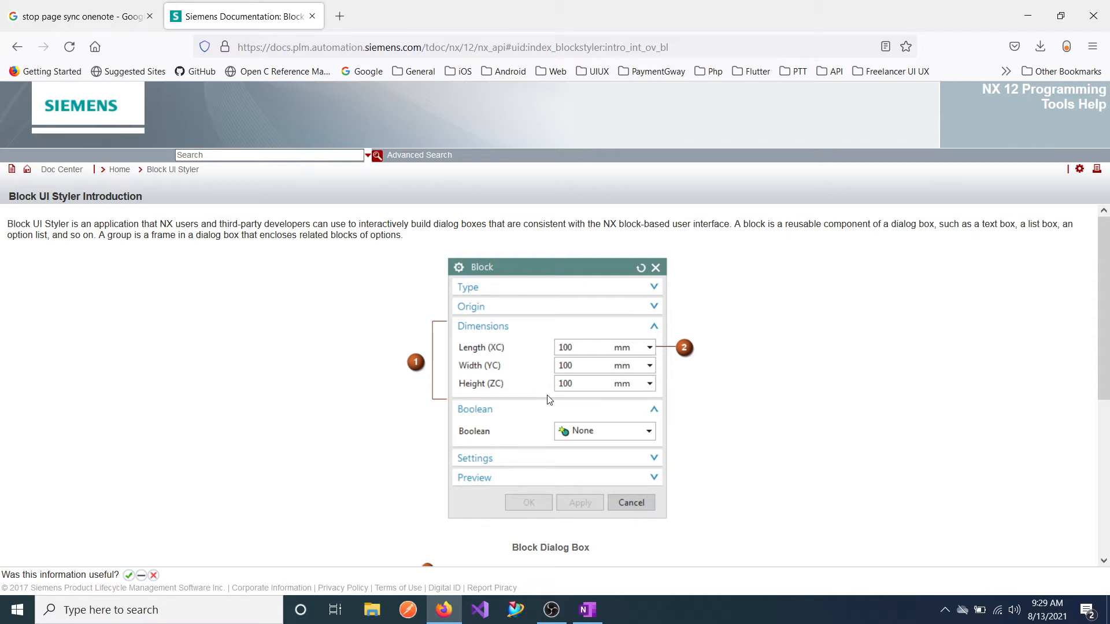
# Compare the illustrated Block dialog with the benefits about preset standards, MenuScript compatibility and launching dialogs from a menubar
pyautogui.scroll(-3, 370, 367)
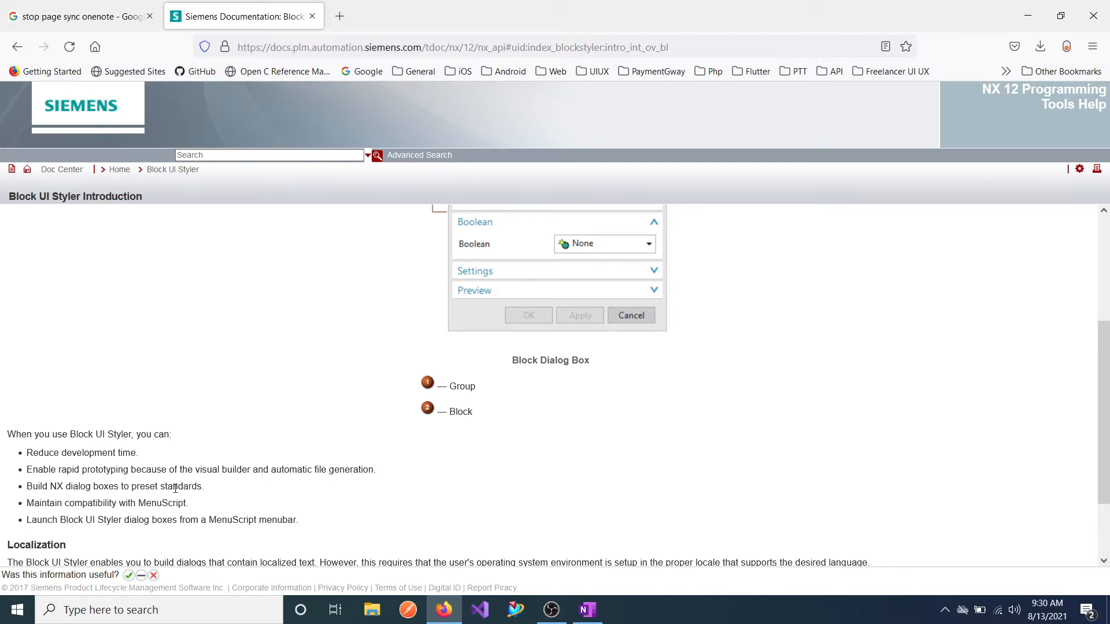
pyautogui.scroll(1, 199, 496)
pyautogui.scroll(-2, 140, 493)
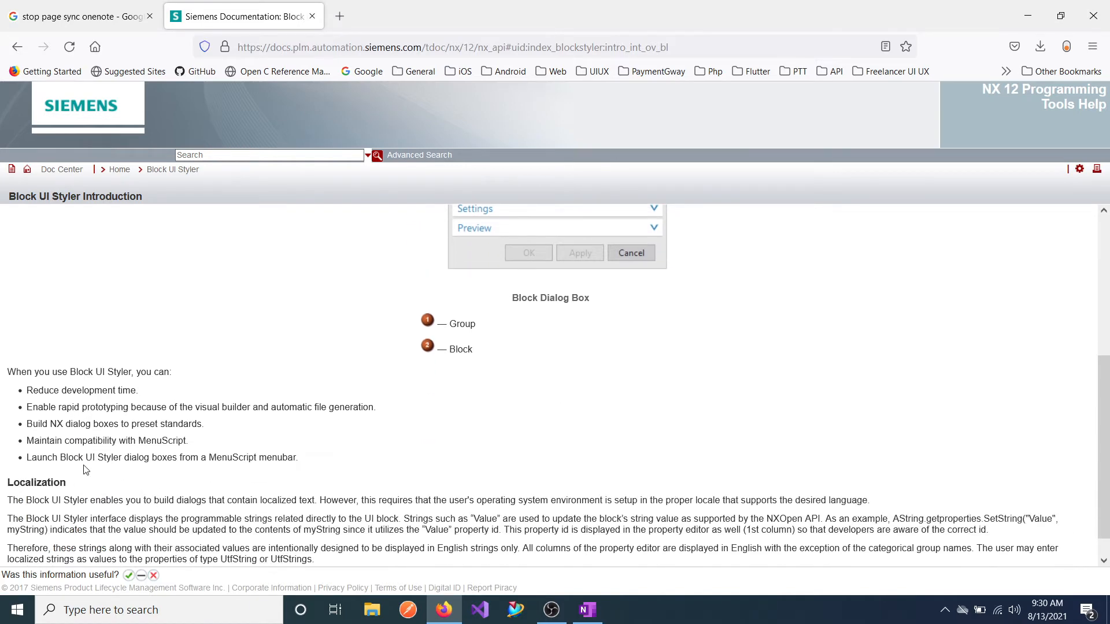
pyautogui.scroll(4, 376, 399)
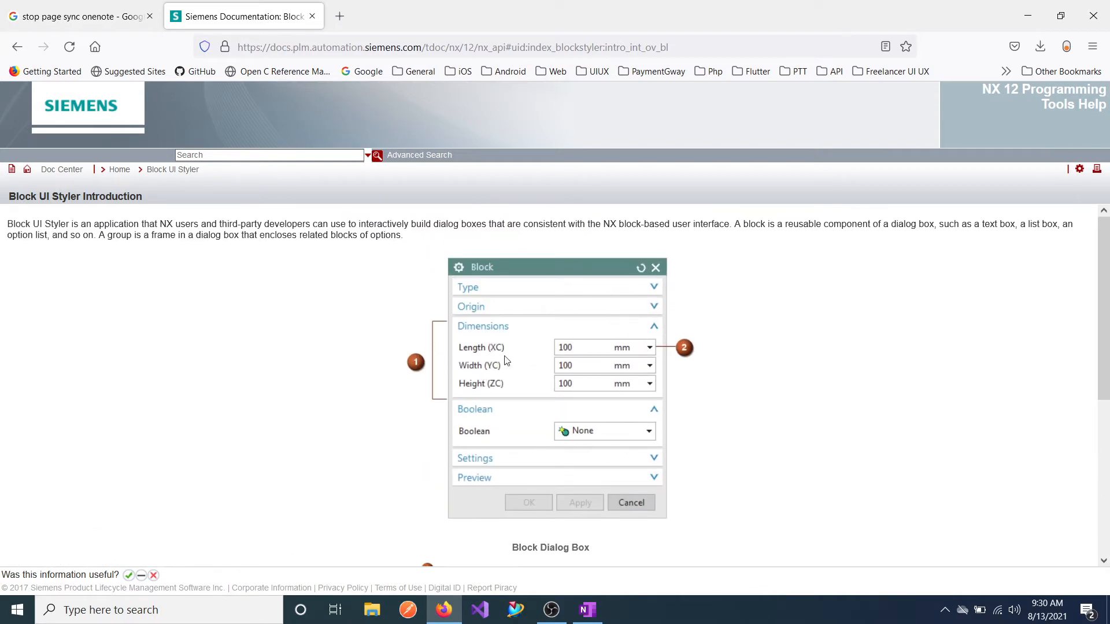
pyautogui.scroll(-1, 560, 390)
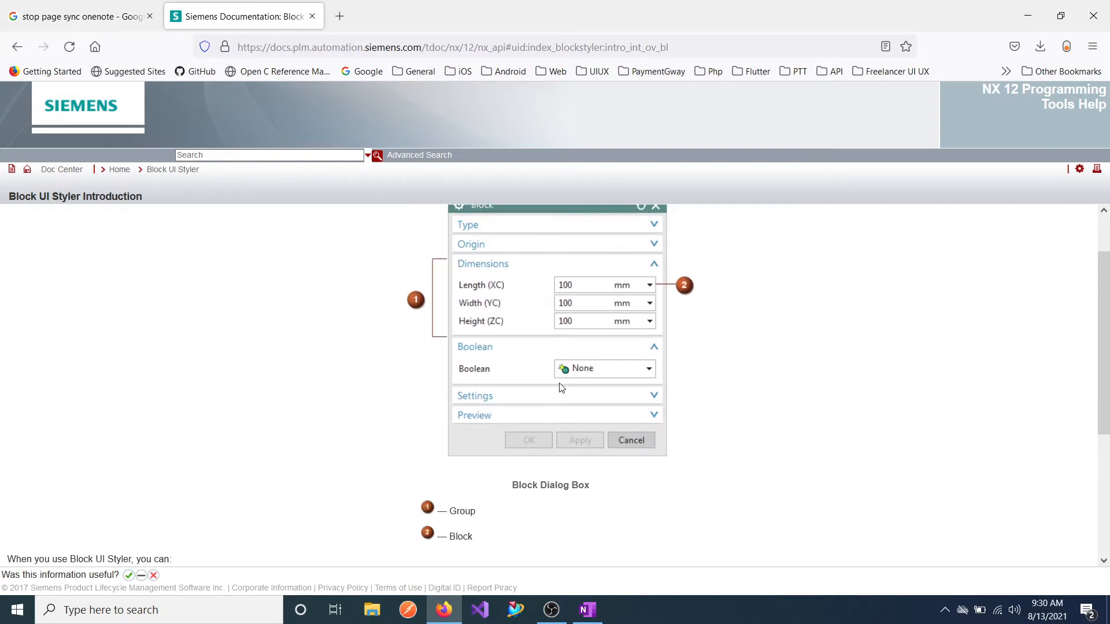
pyautogui.scroll(1, 605, 319)
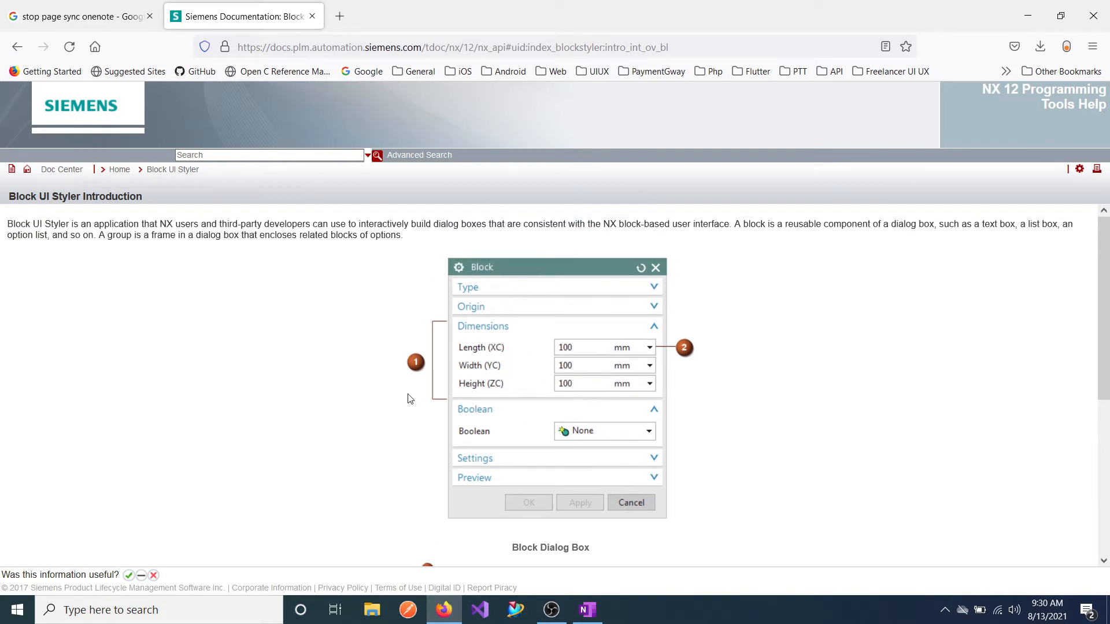
pyautogui.scroll(-3, 520, 382)
pyautogui.scroll(3, 416, 376)
pyautogui.scroll(-3, 453, 350)
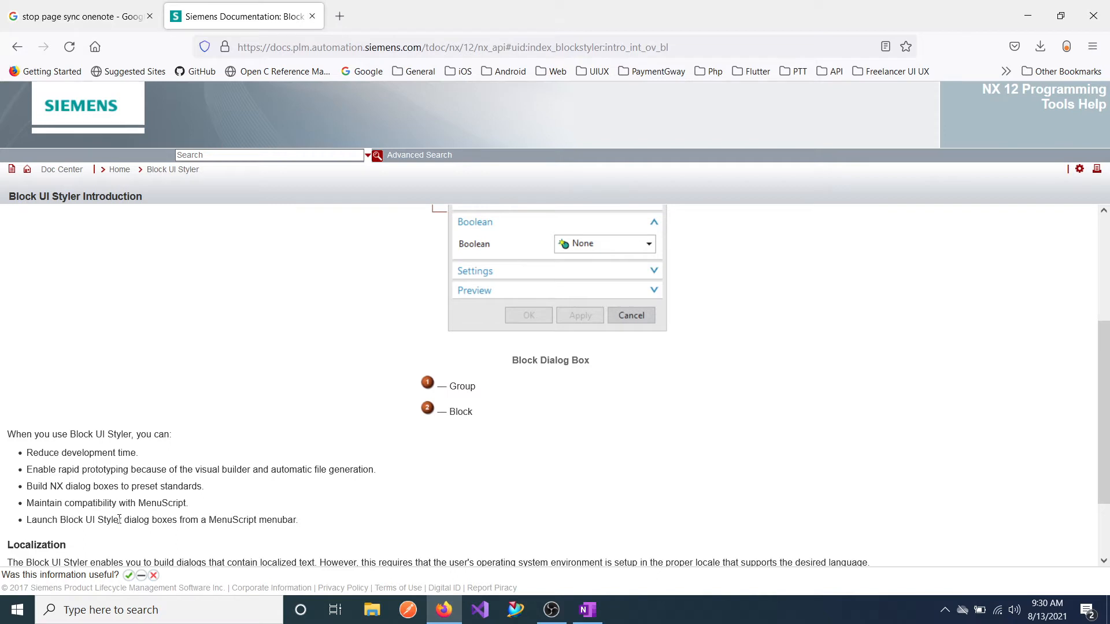
pyautogui.scroll(2, 190, 503)
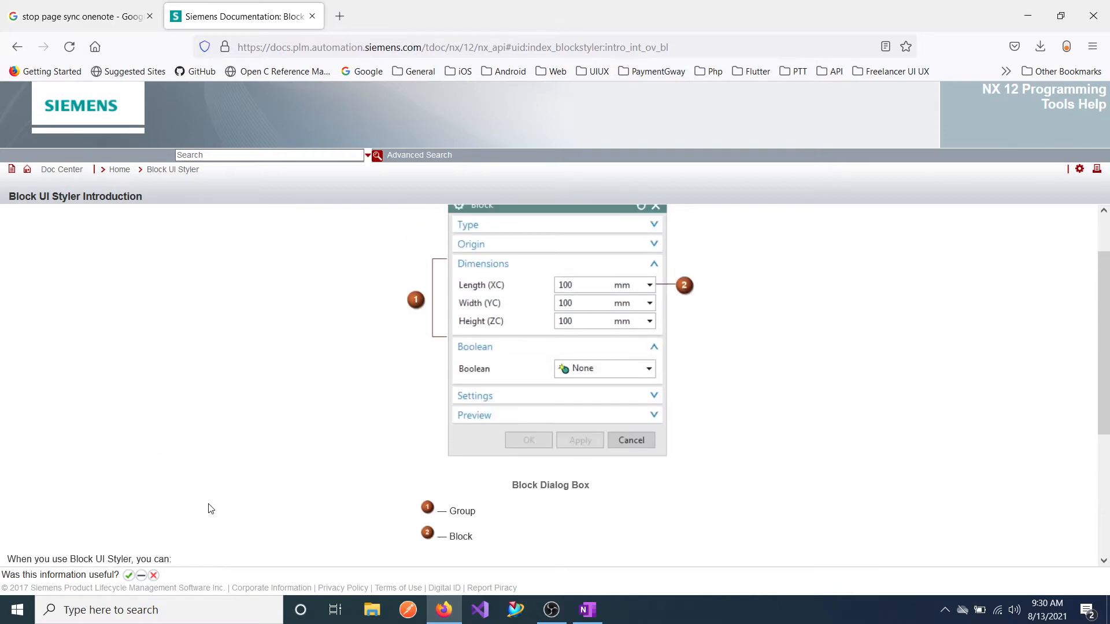
pyautogui.scroll(-1, 287, 458)
# Start NX 12 and meanwhile read the MenuScript benefits and the Localization section of the introduction topic
pyautogui.click(519, 612)
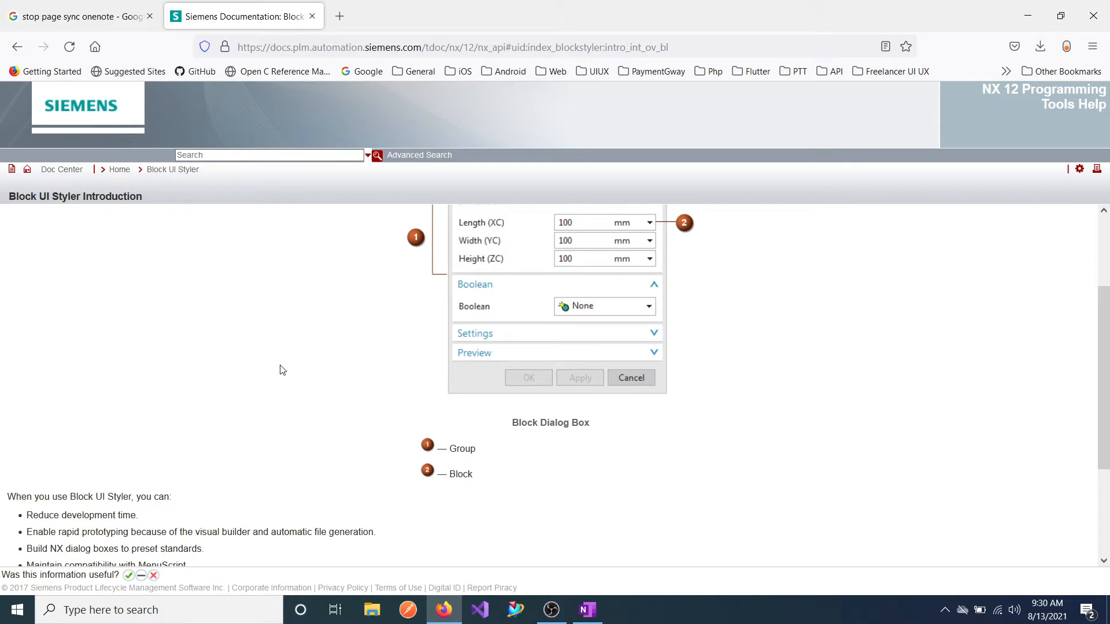
pyautogui.scroll(-2, 283, 370)
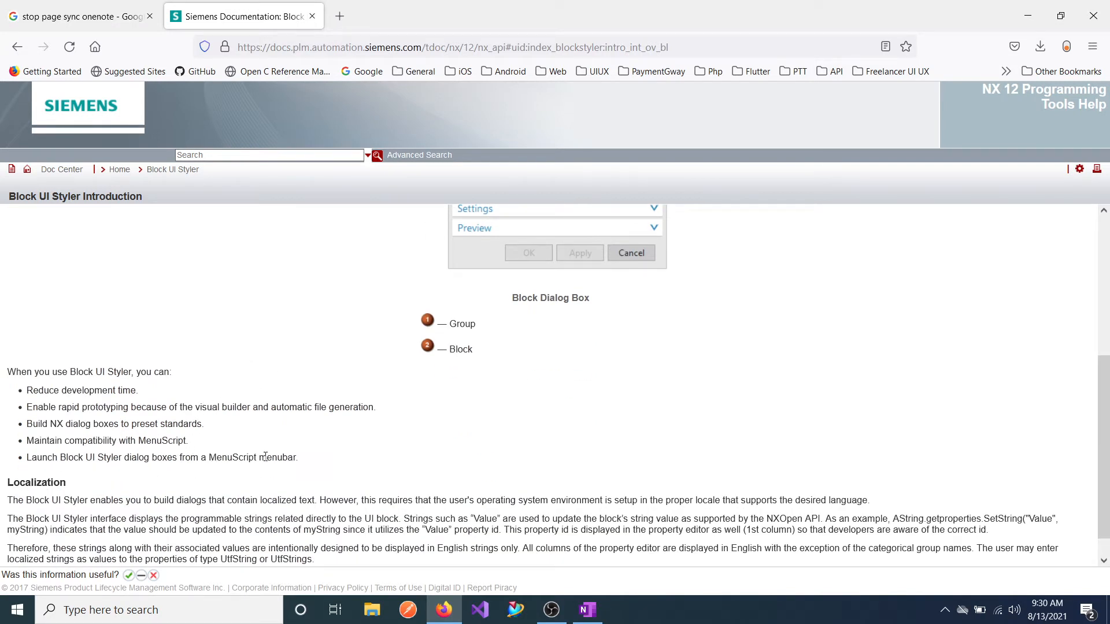
pyautogui.scroll(-1, 96, 397)
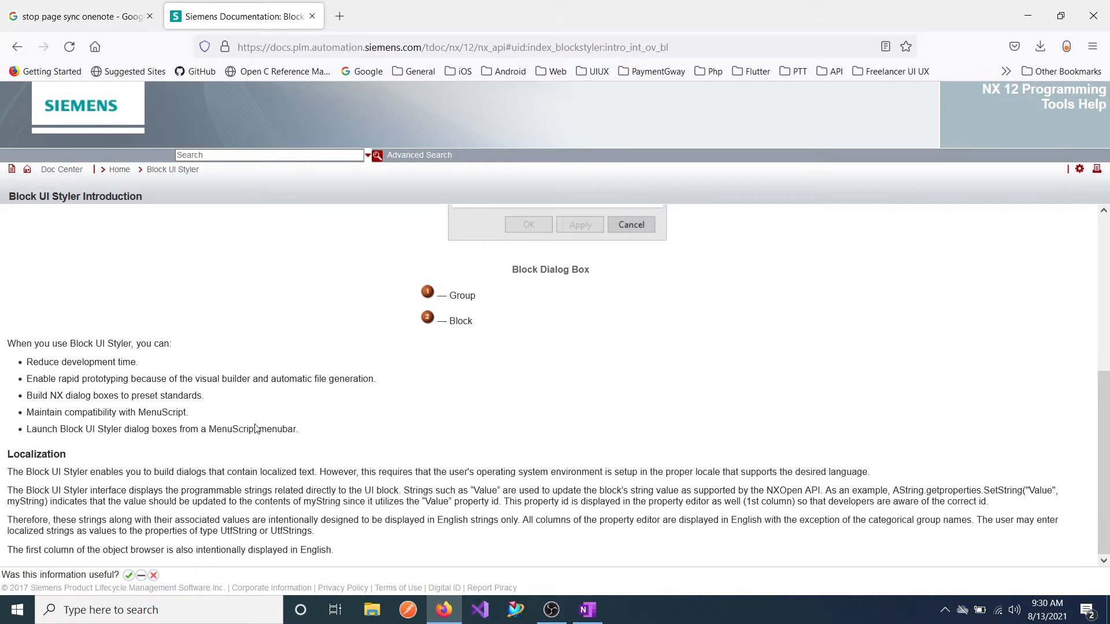
pyautogui.scroll(2, 283, 429)
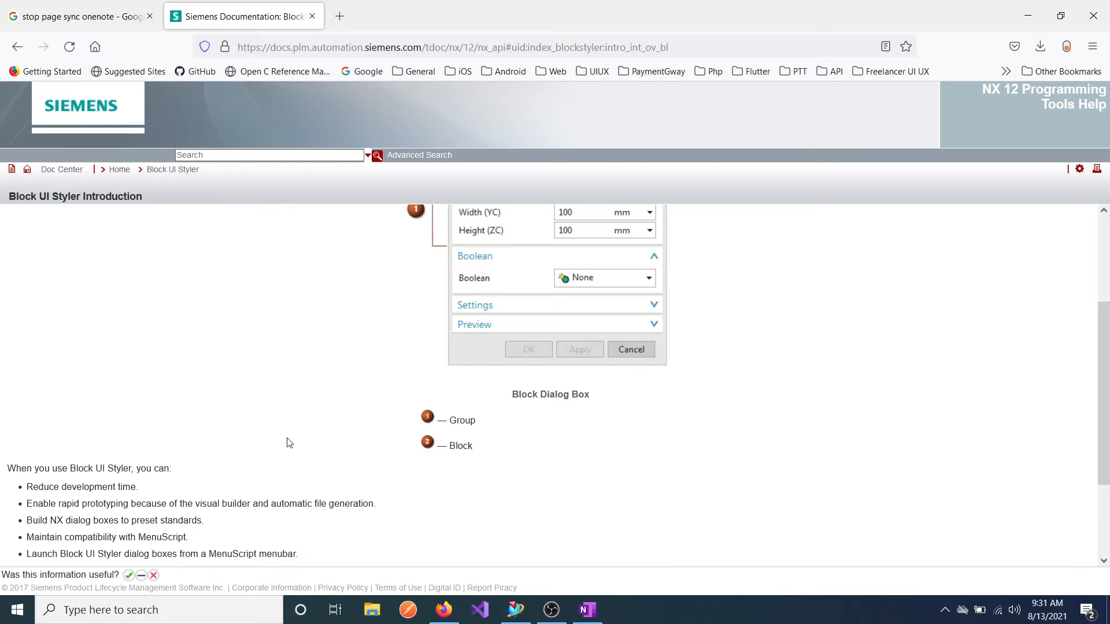
pyautogui.scroll(-2, 290, 444)
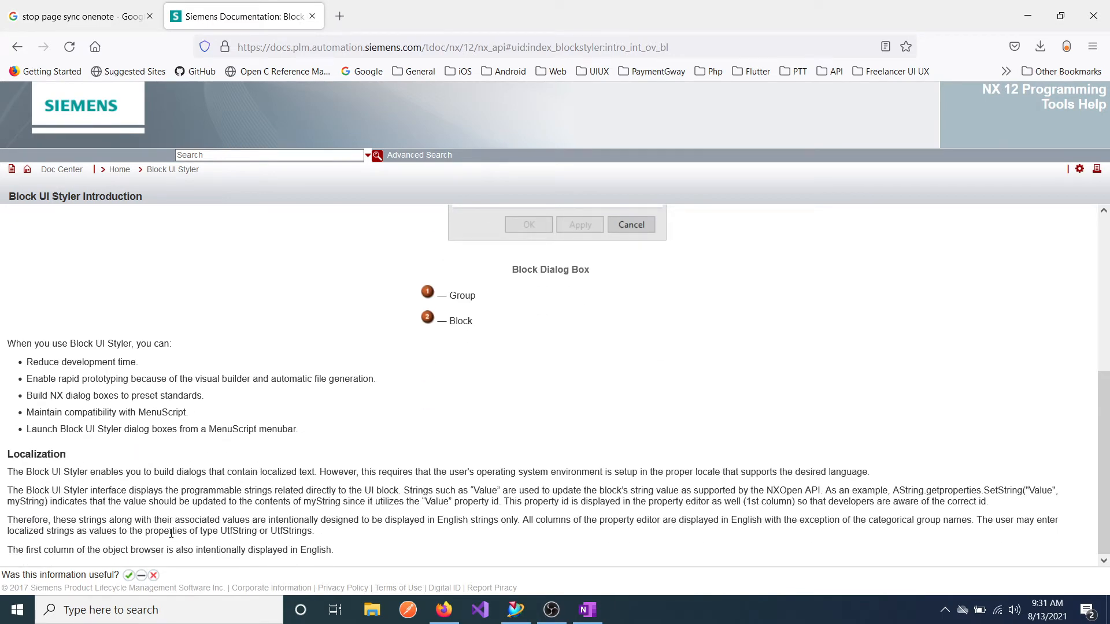
pyautogui.scroll(5, 300, 411)
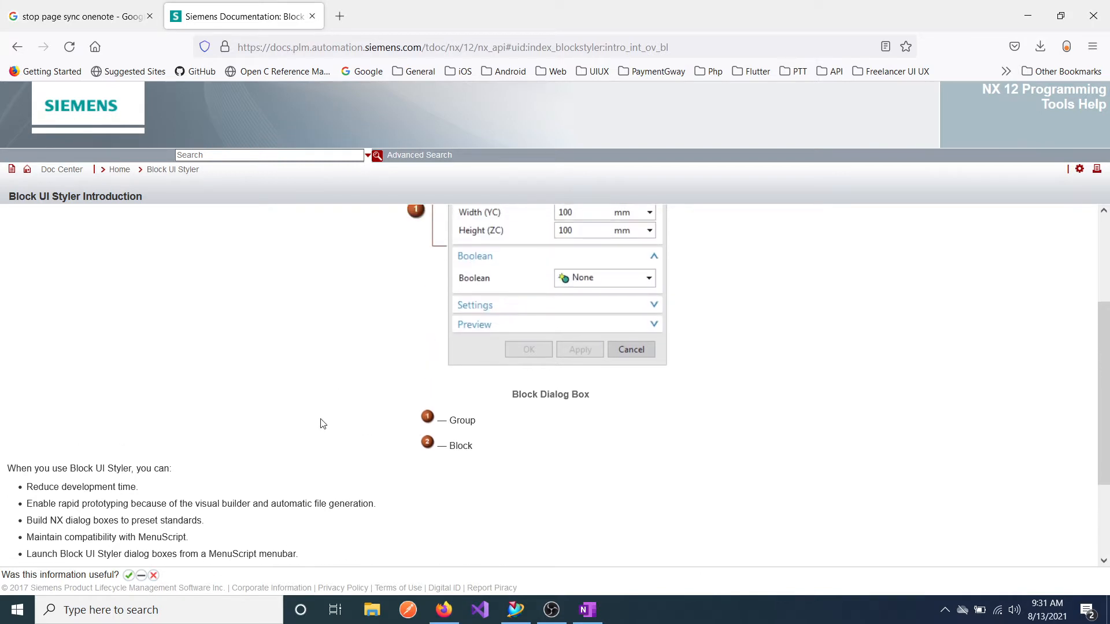
# Return to the documentation home and open the Block UI Styler Code Generation topic to review its supported languages
pyautogui.click(121, 170)
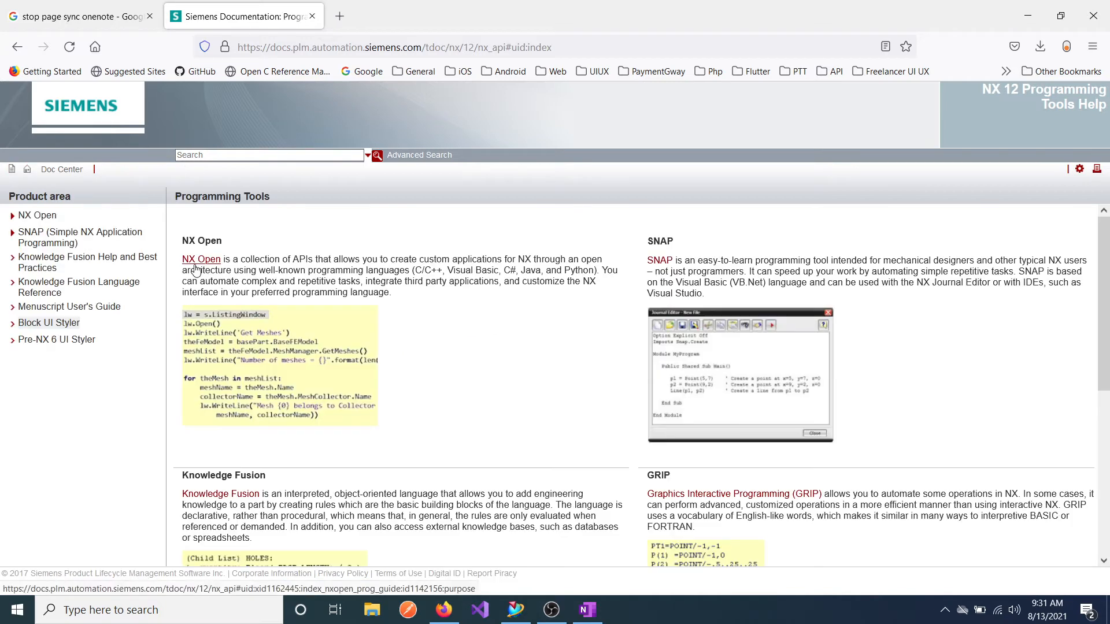
pyautogui.click(52, 322)
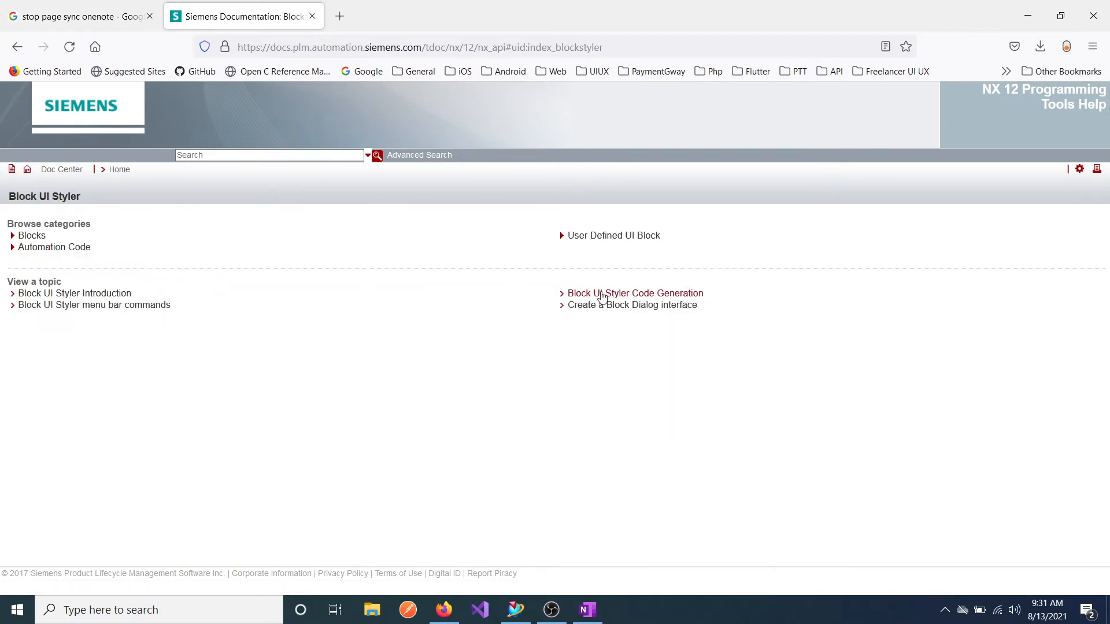
pyautogui.click(604, 294)
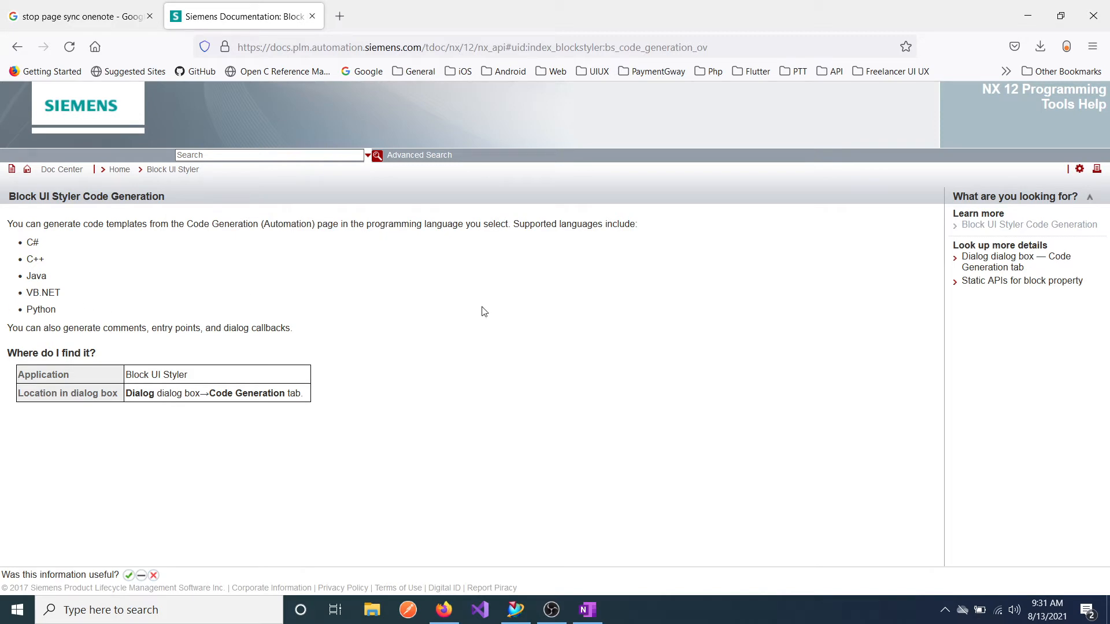
# Switch to NX 12 and open test_part.prt from yesterday's part history
pyautogui.click(1029, 16)
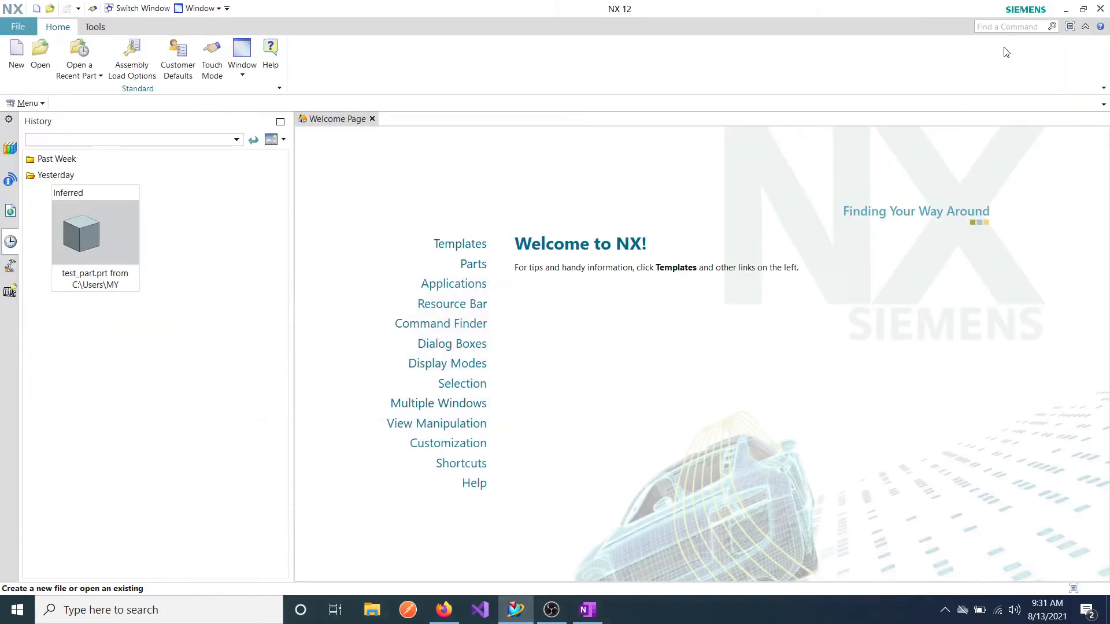
pyautogui.click(125, 274)
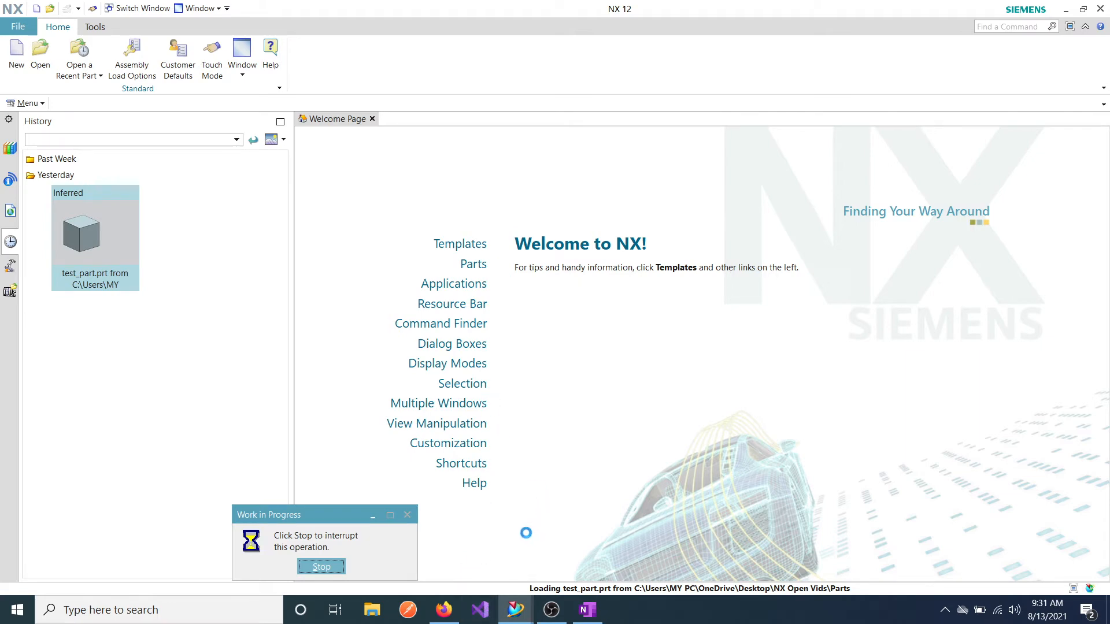
# Switch back to Firefox and open the Block UI Styler topic overview from the documentation home
pyautogui.click(444, 610)
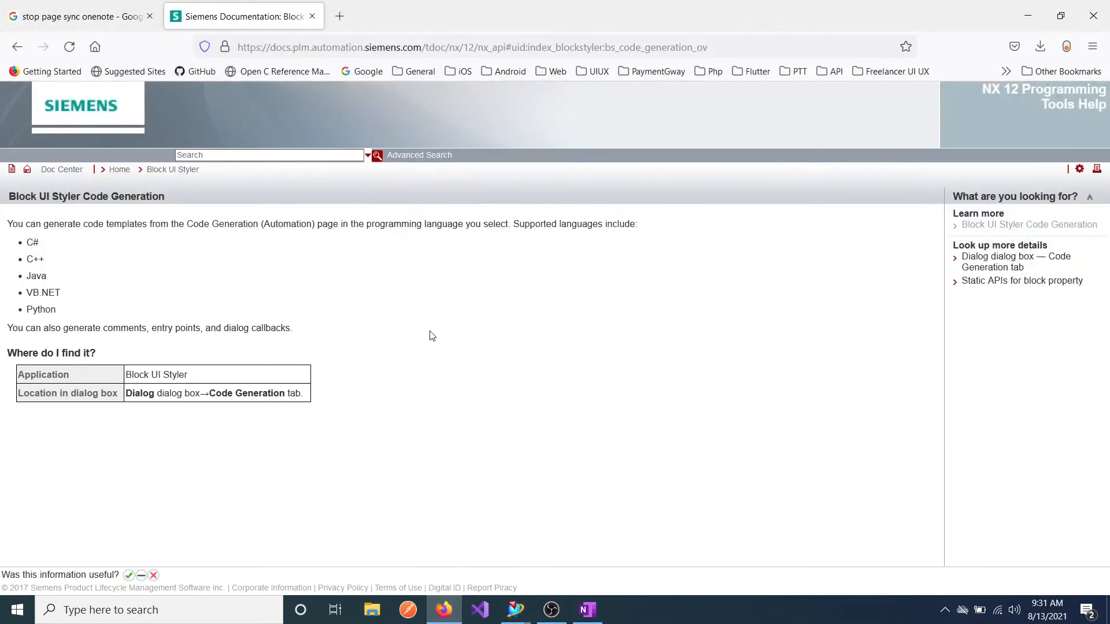
pyautogui.click(122, 171)
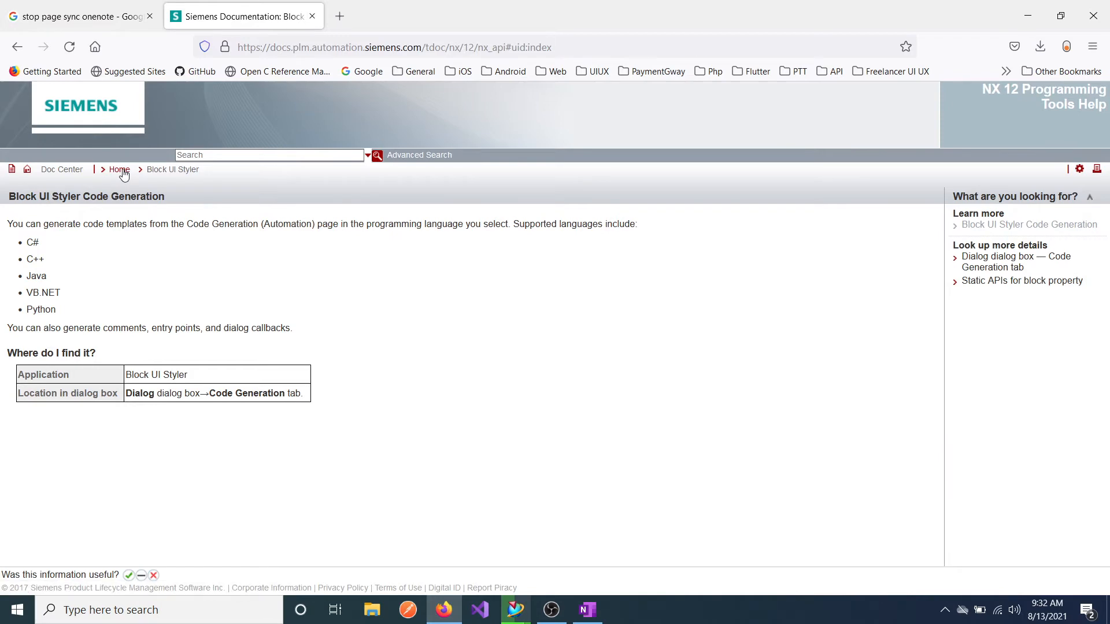
pyautogui.click(60, 324)
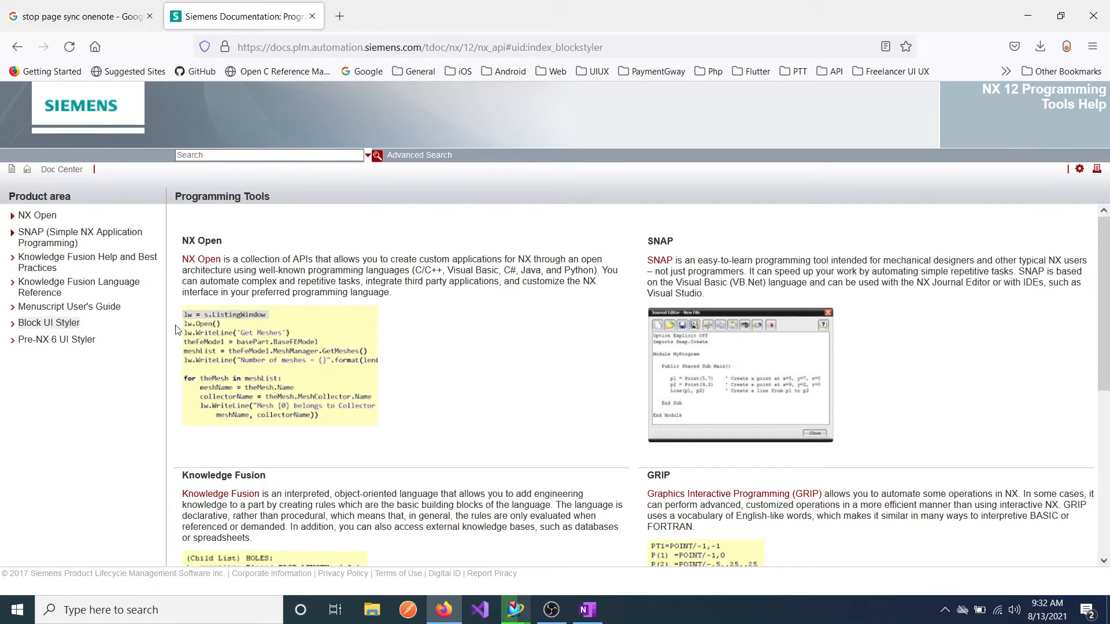
# Open the Block UI Styler menu bar commands topic and read its table of toolbar options
pyautogui.click(103, 306)
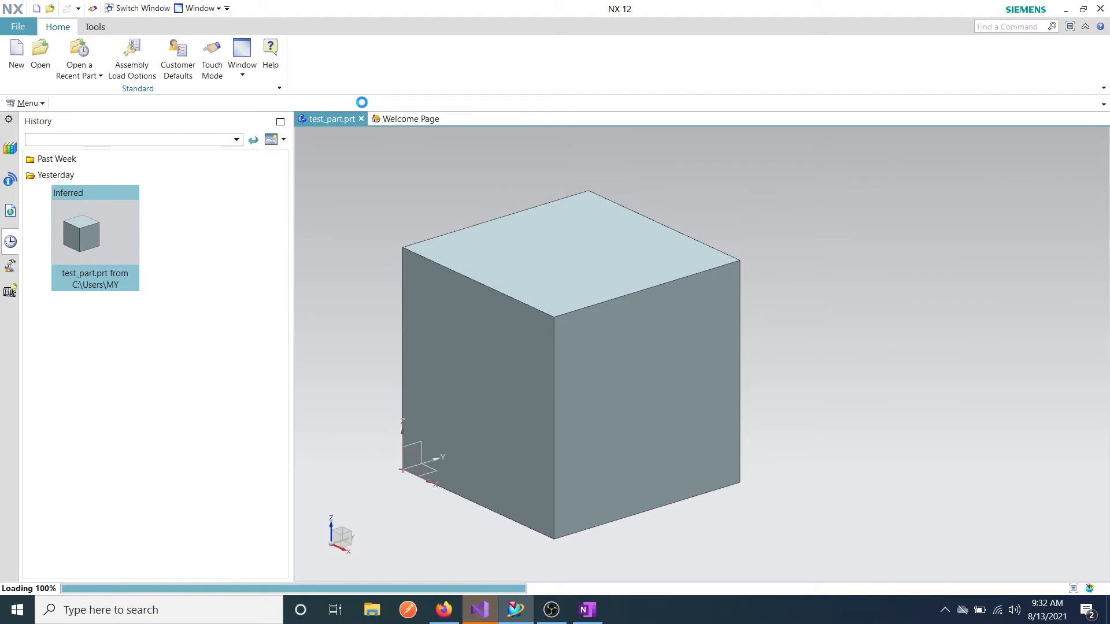
pyautogui.click(440, 610)
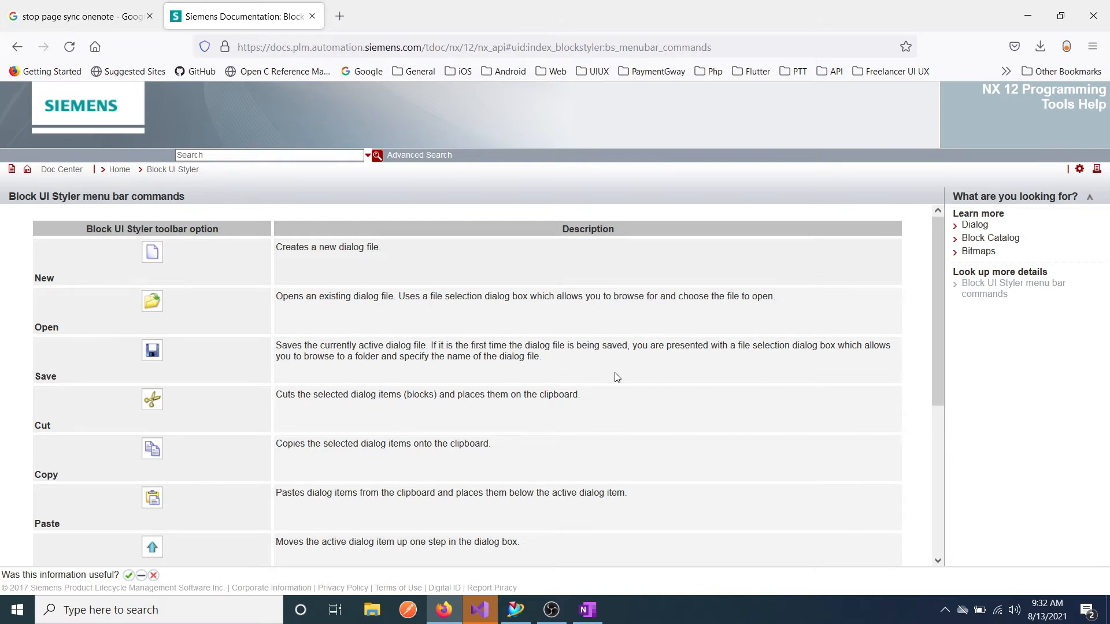
pyautogui.scroll(-2, 617, 377)
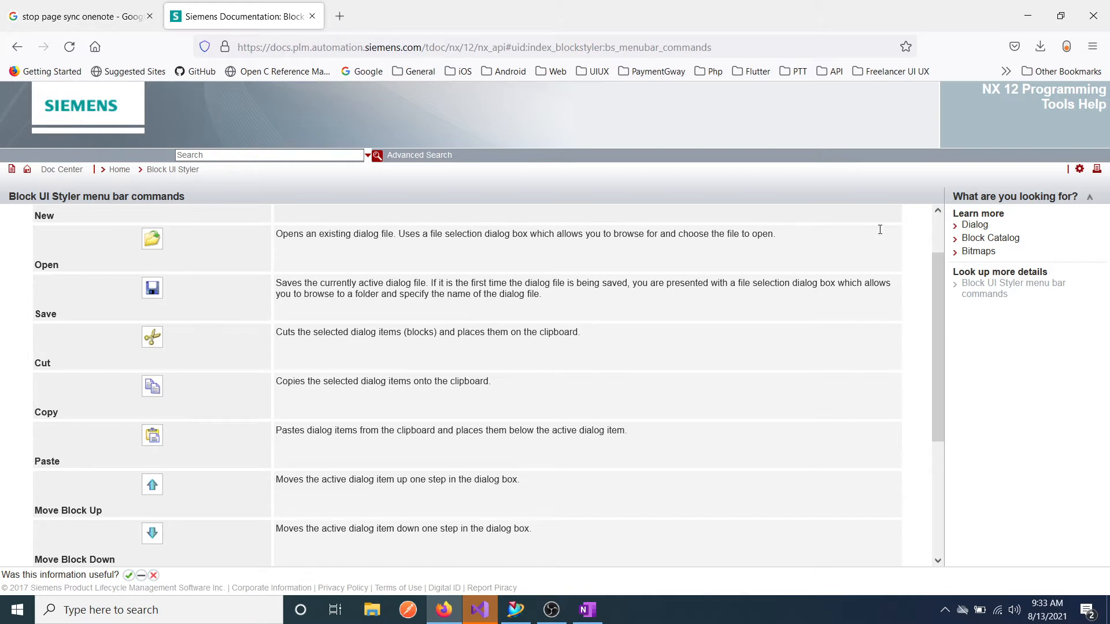
# Switch to NX, show the Developer commands and check that Developer is enabled in the ribbon's tab list
pyautogui.click(1028, 15)
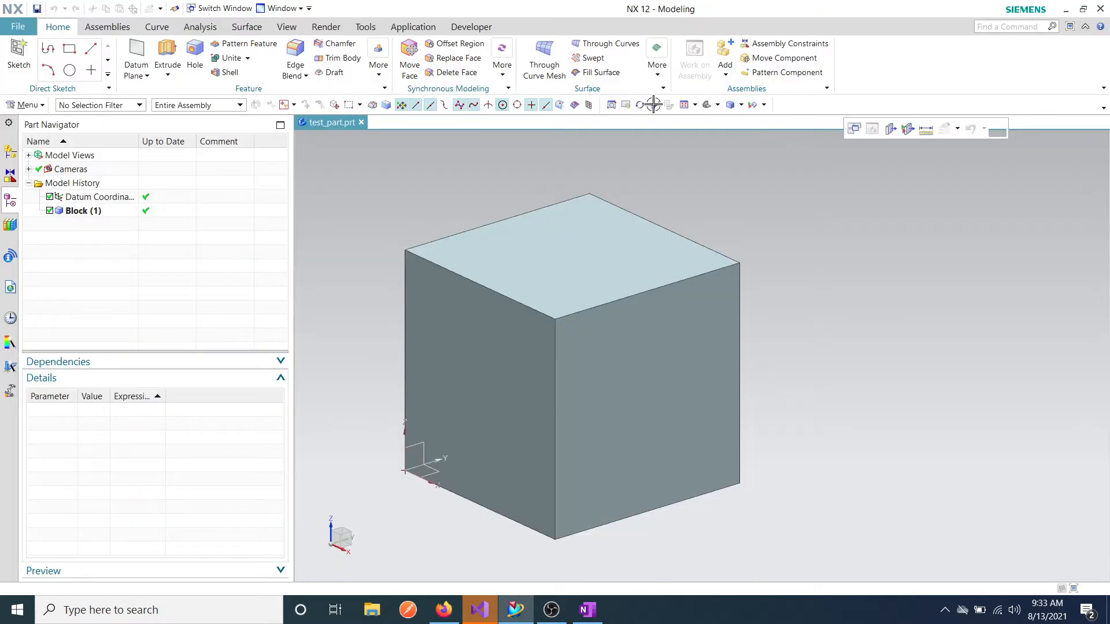
pyautogui.click(471, 27)
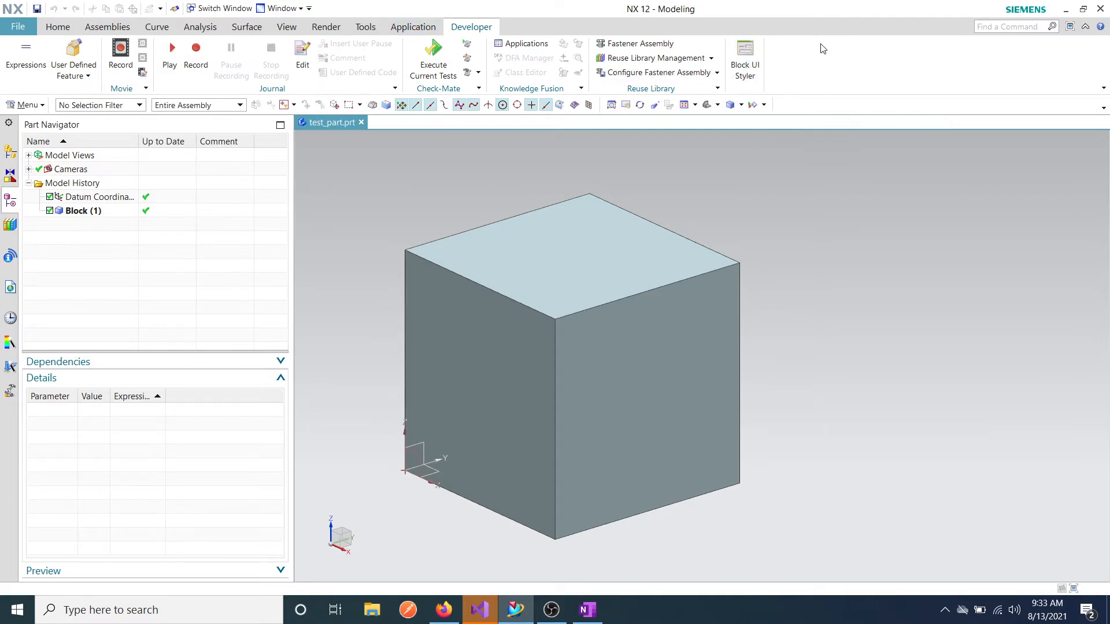
pyautogui.rightClick(852, 53)
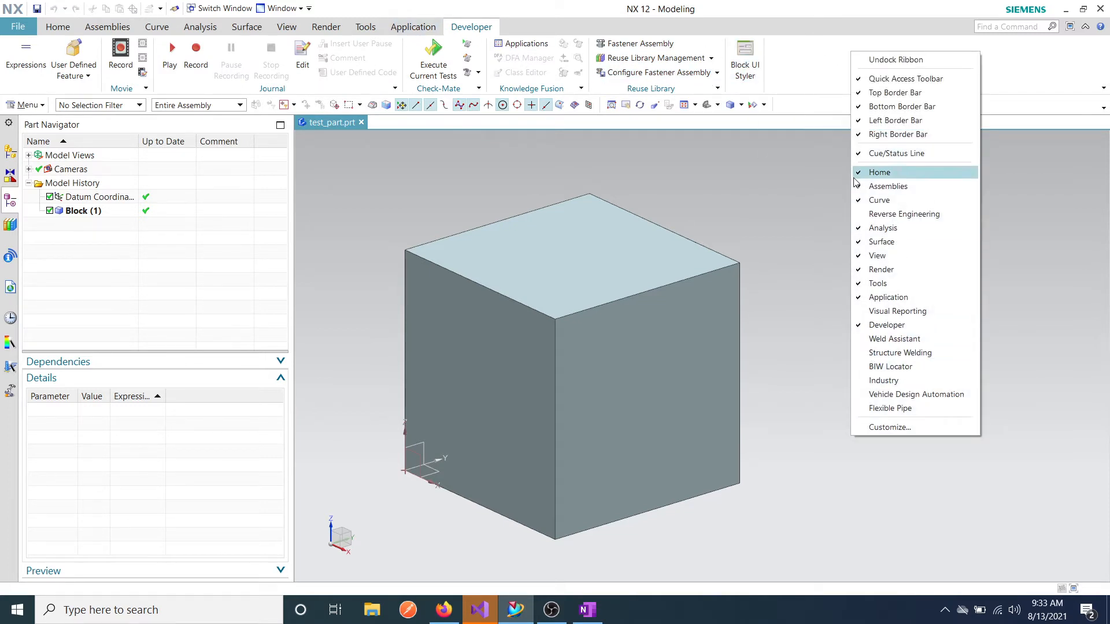
pyautogui.rightClick(825, 64)
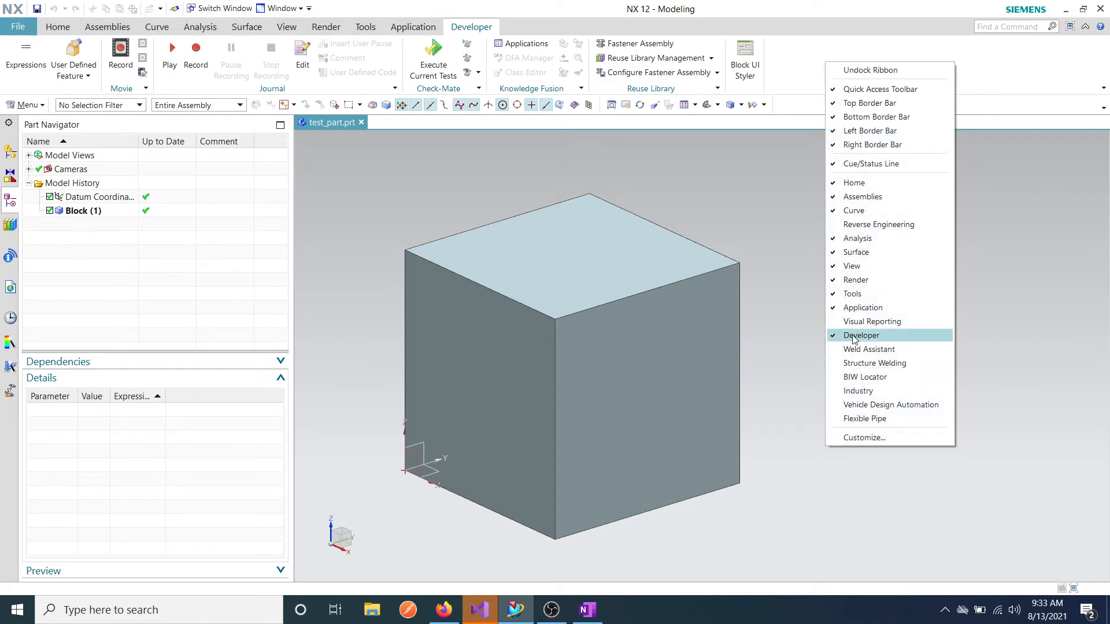
pyautogui.click(732, 178)
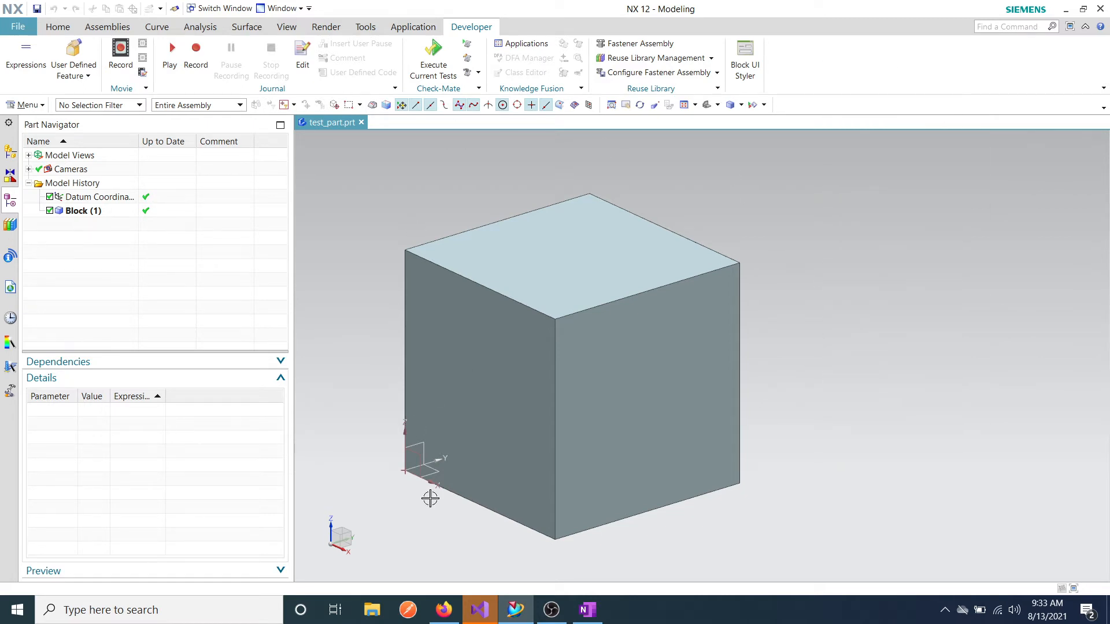
pyautogui.click(480, 610)
pyautogui.click(1051, 325)
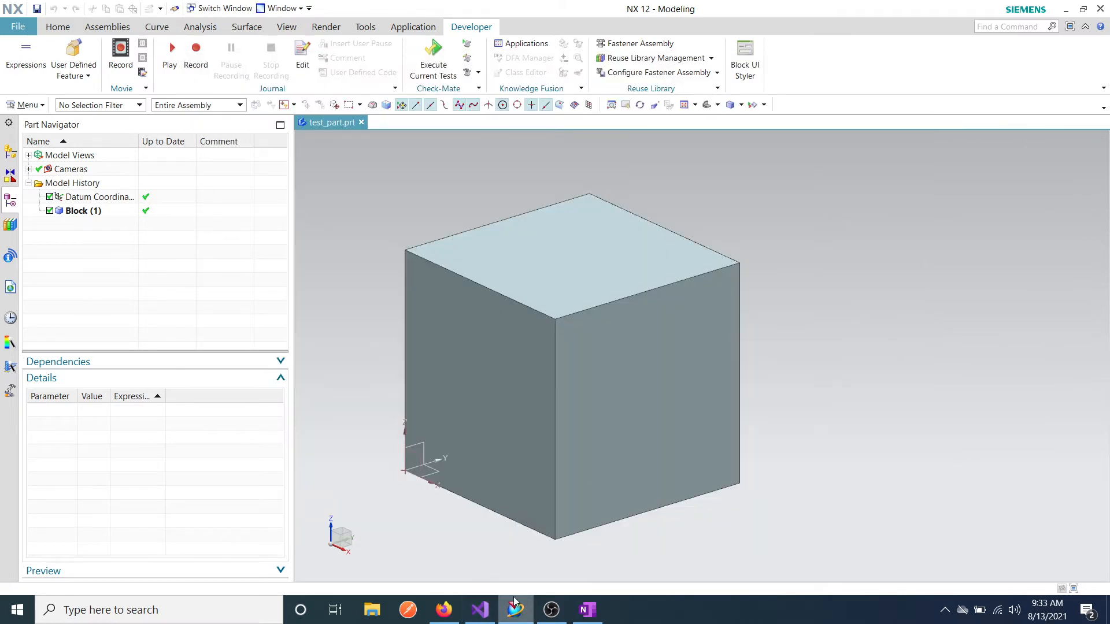
pyautogui.click(434, 601)
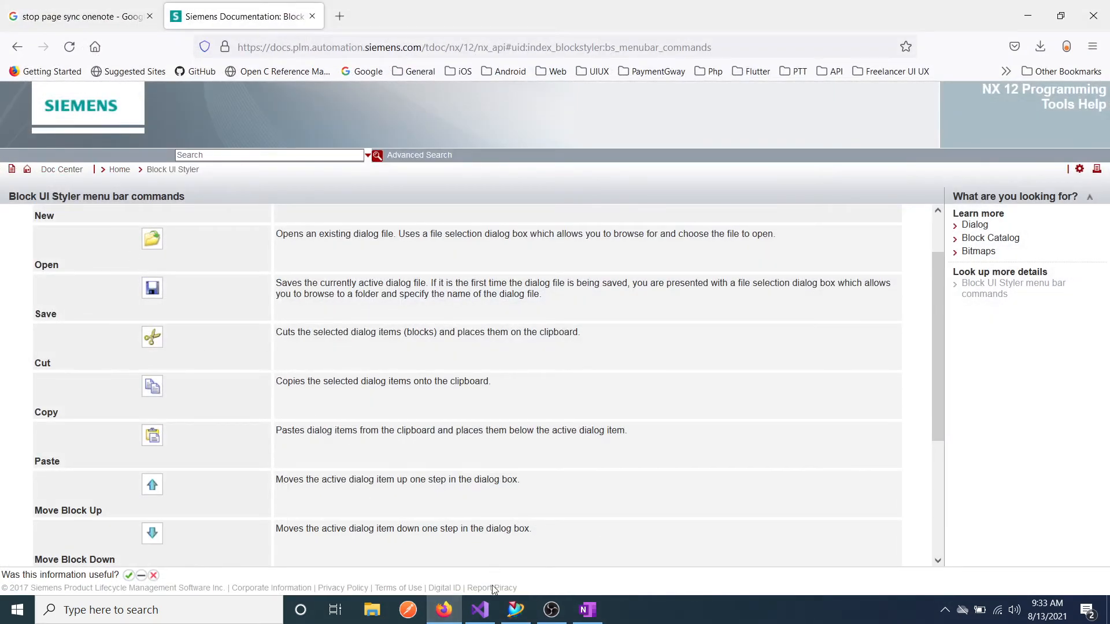
# Return to NX, launch Block UI Styler and set the dialog's code generation language to C#
pyautogui.click(516, 610)
pyautogui.click(745, 65)
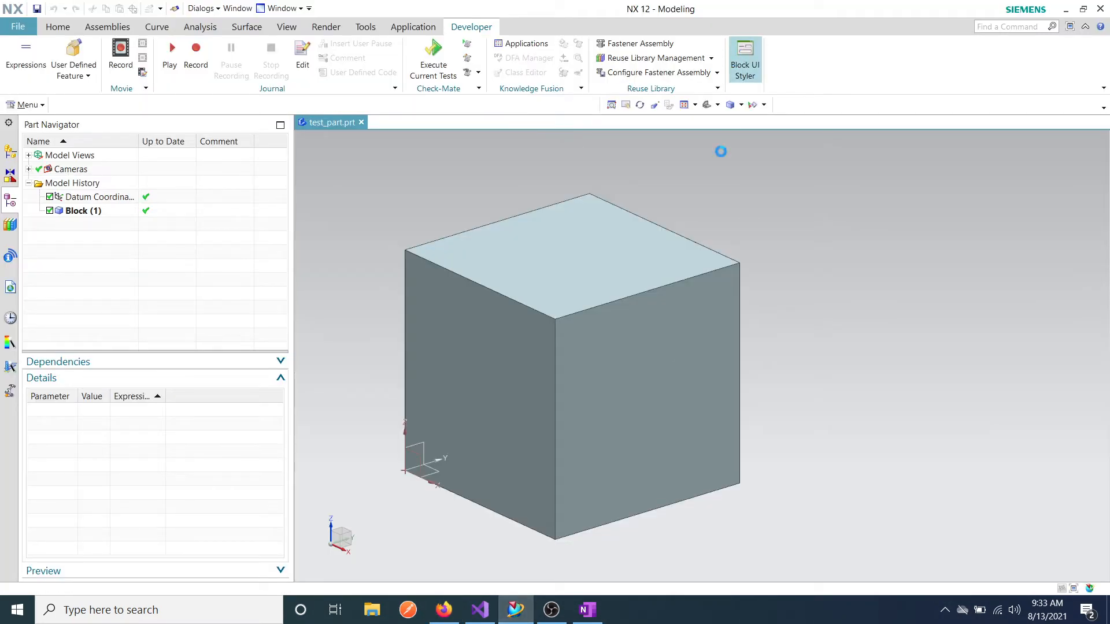
pyautogui.click(611, 192)
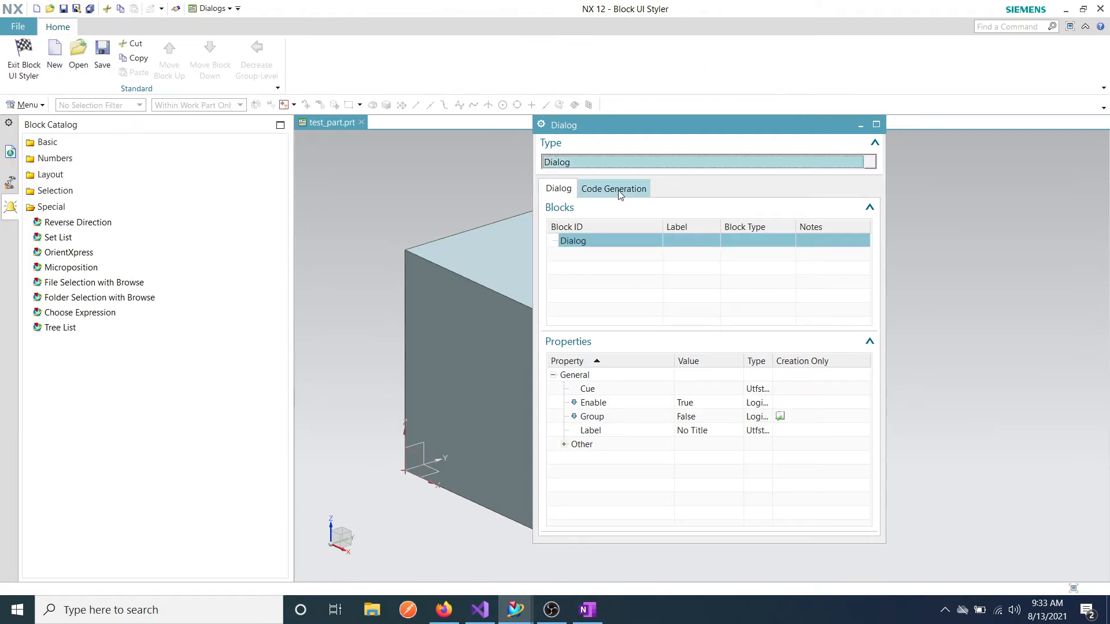
pyautogui.click(694, 255)
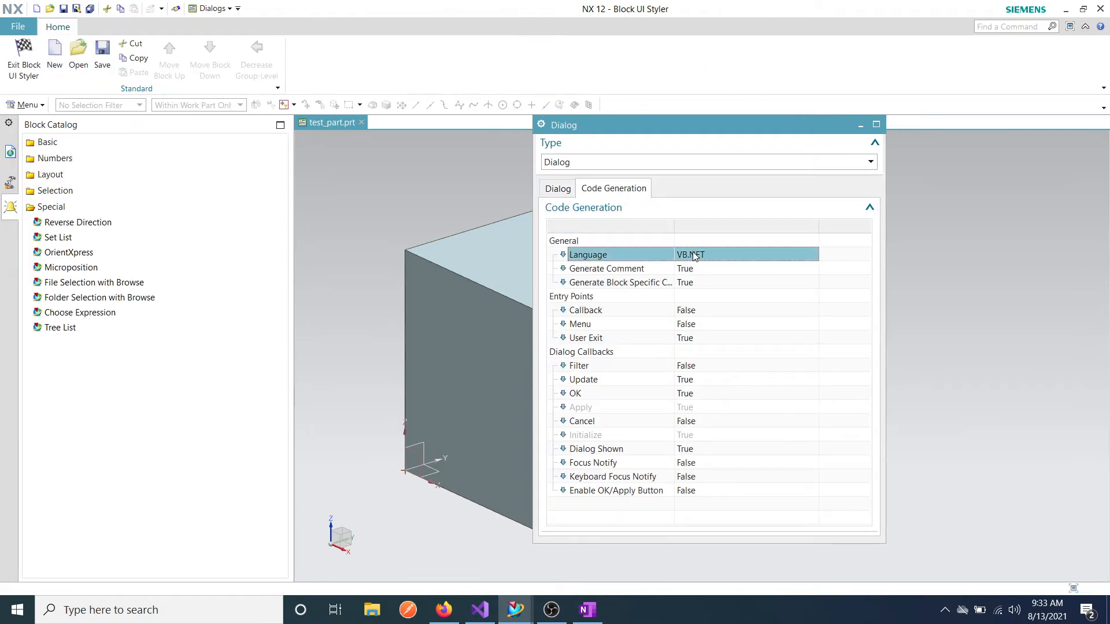
pyautogui.click(700, 254)
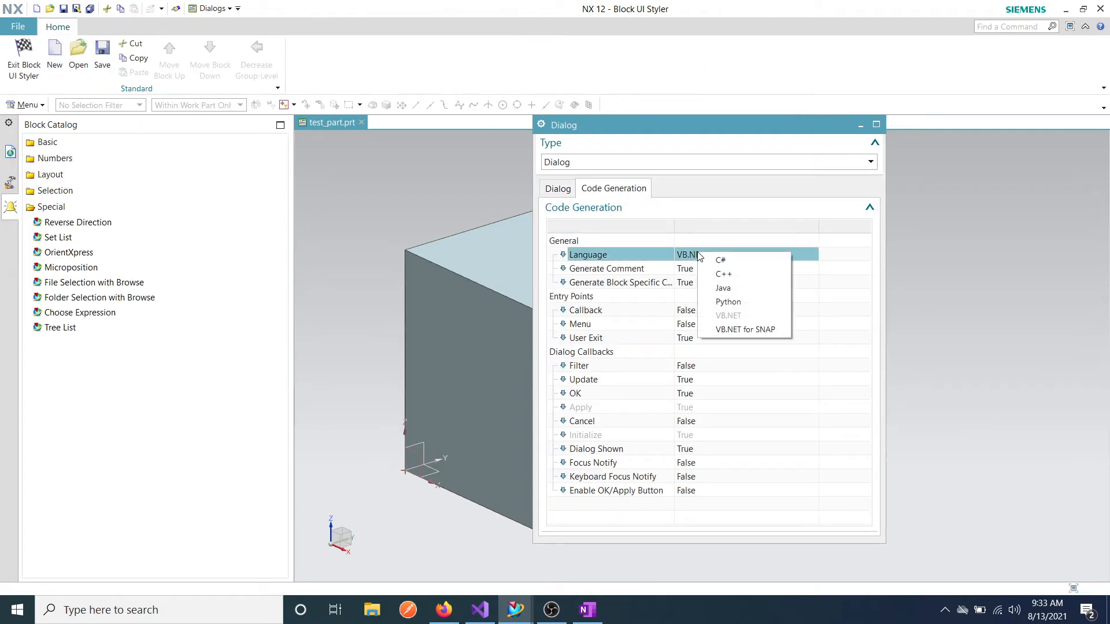
pyautogui.click(736, 261)
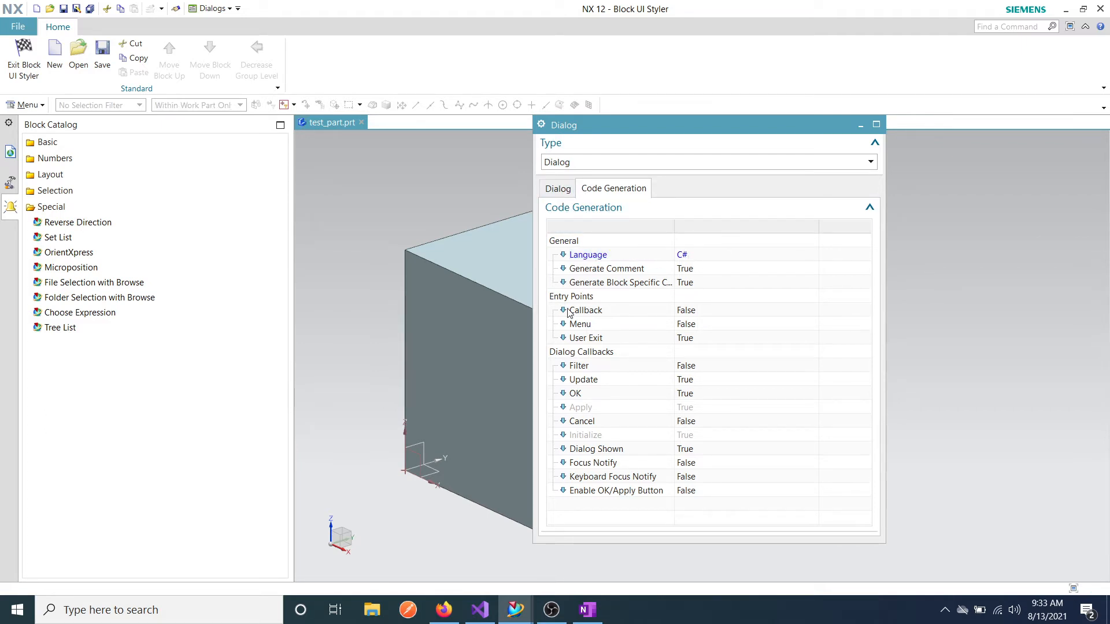
# Switch to Firefox, open the Create a Block Dialog interface topic and highlight its note about the new dialog box not appearing while empty
pyautogui.click(439, 617)
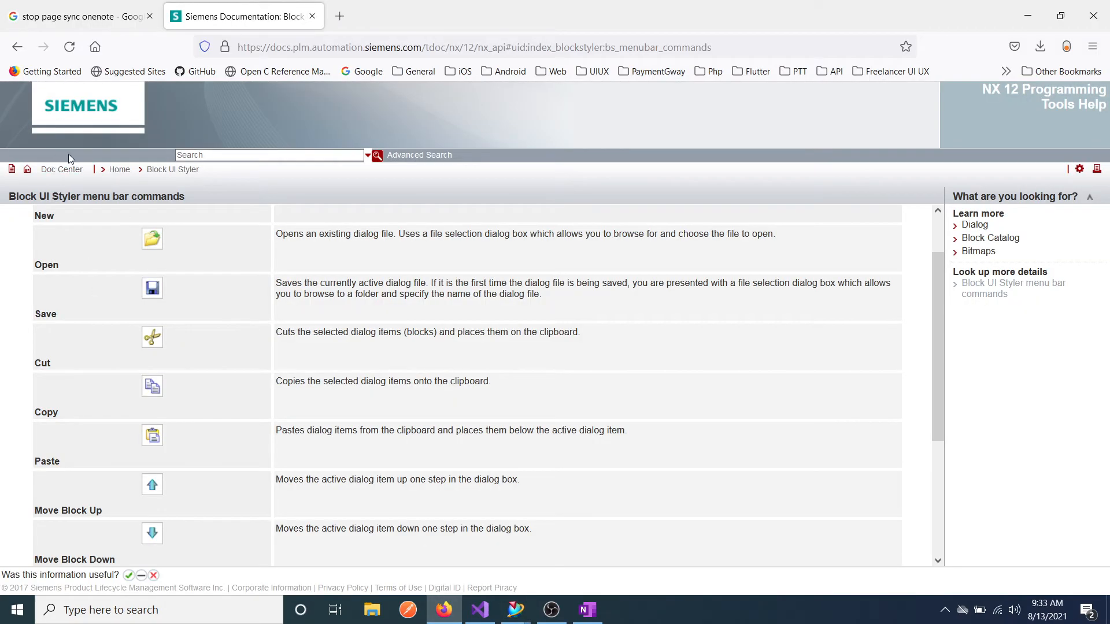
pyautogui.click(121, 170)
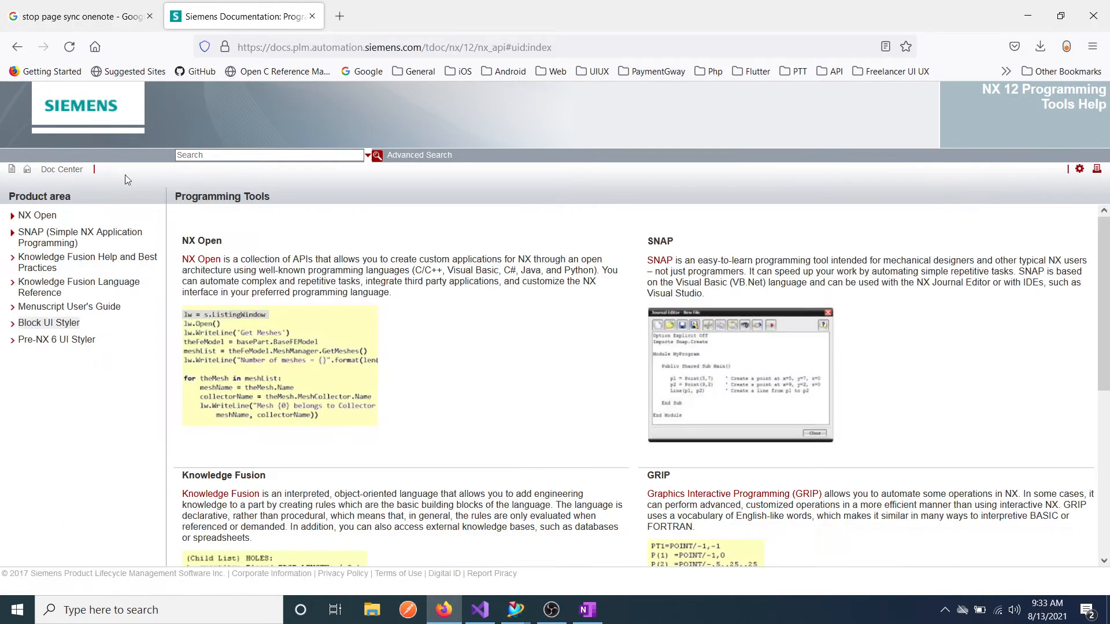
pyautogui.click(48, 324)
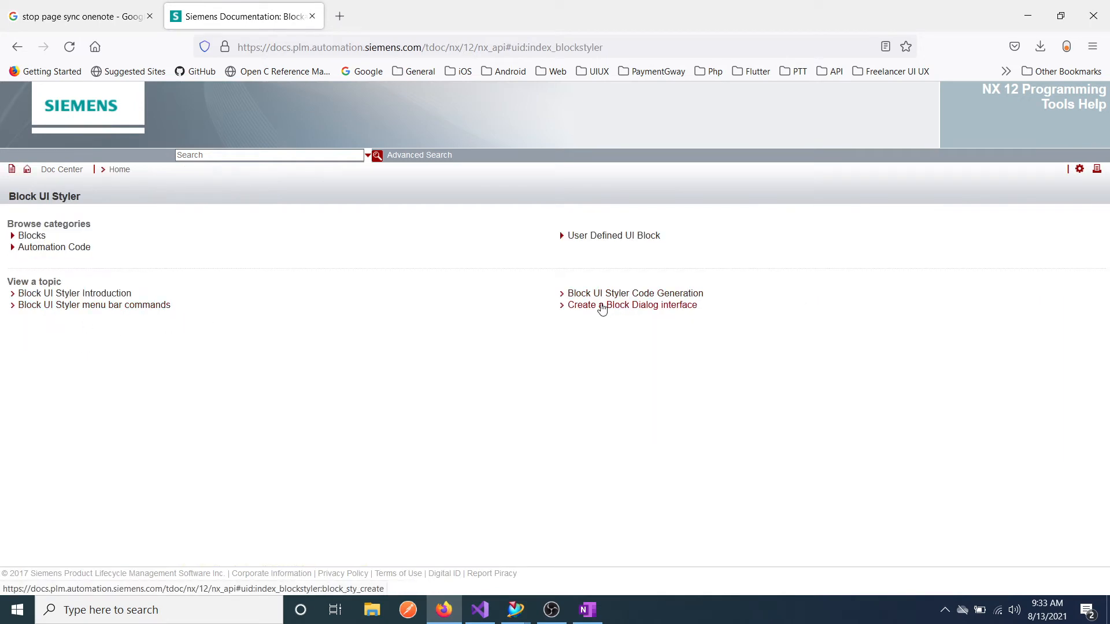
pyautogui.click(602, 308)
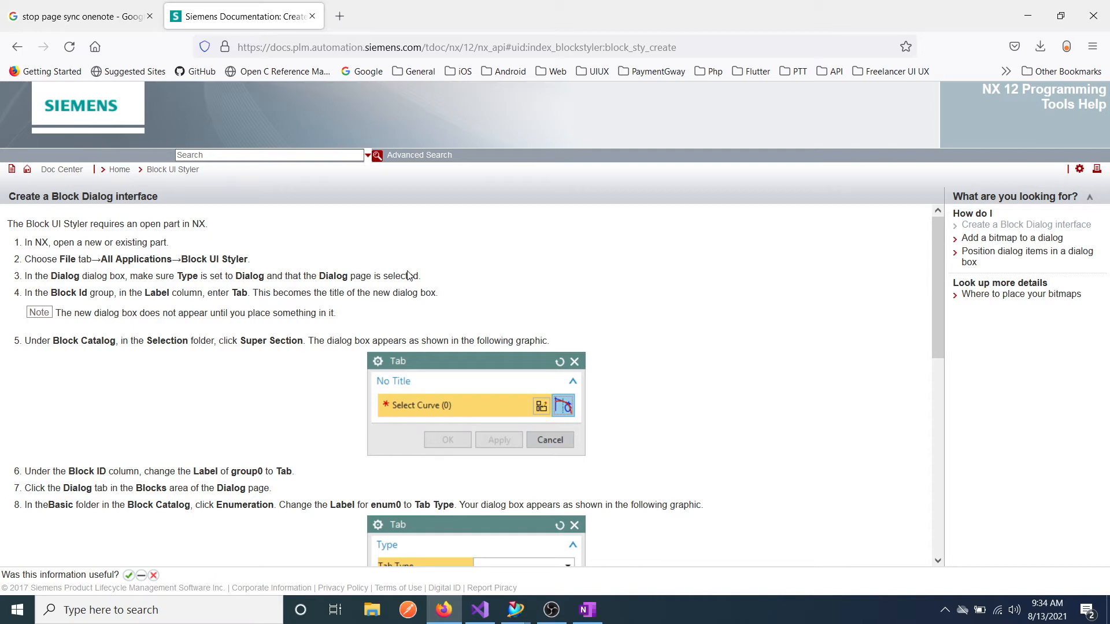
pyautogui.scroll(-5, 107, 297)
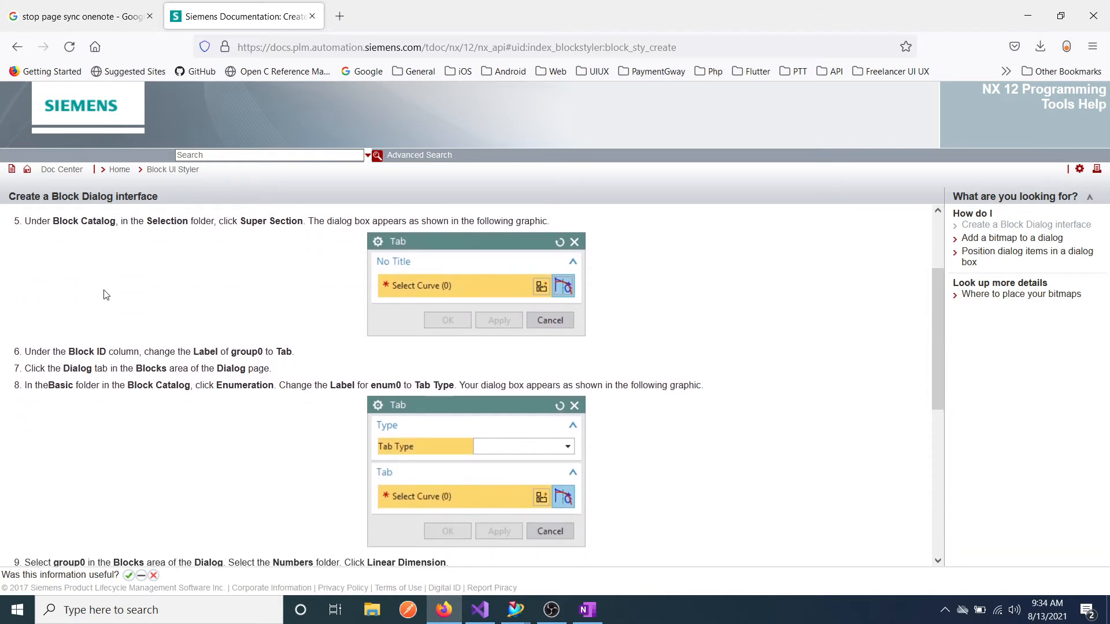
pyautogui.scroll(5, 56, 334)
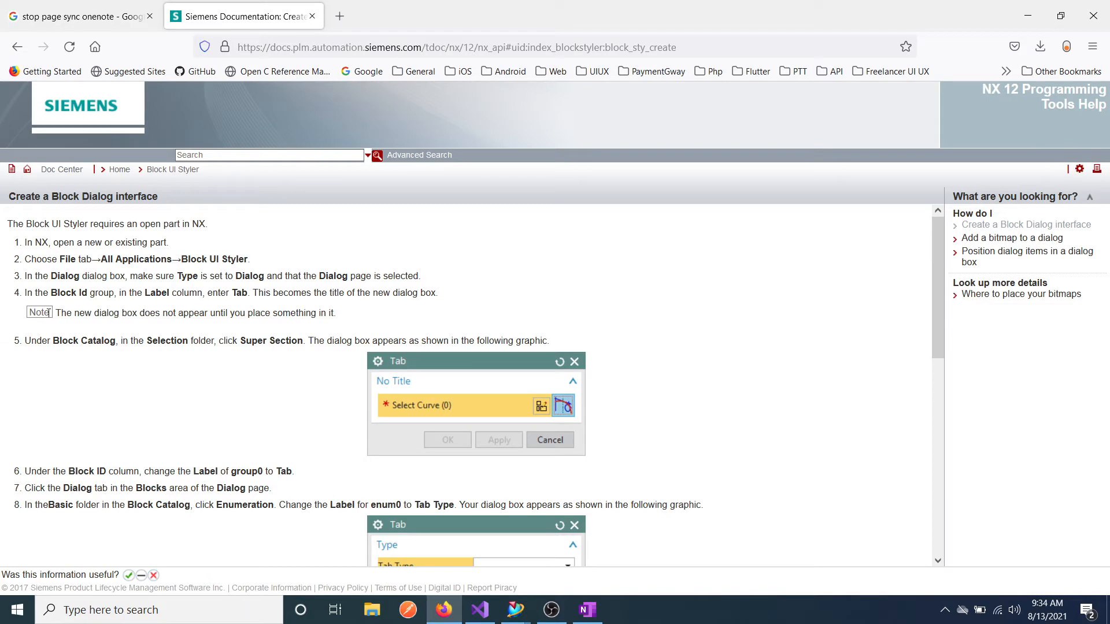
pyautogui.moveTo(58, 313); pyautogui.dragTo(377, 320)
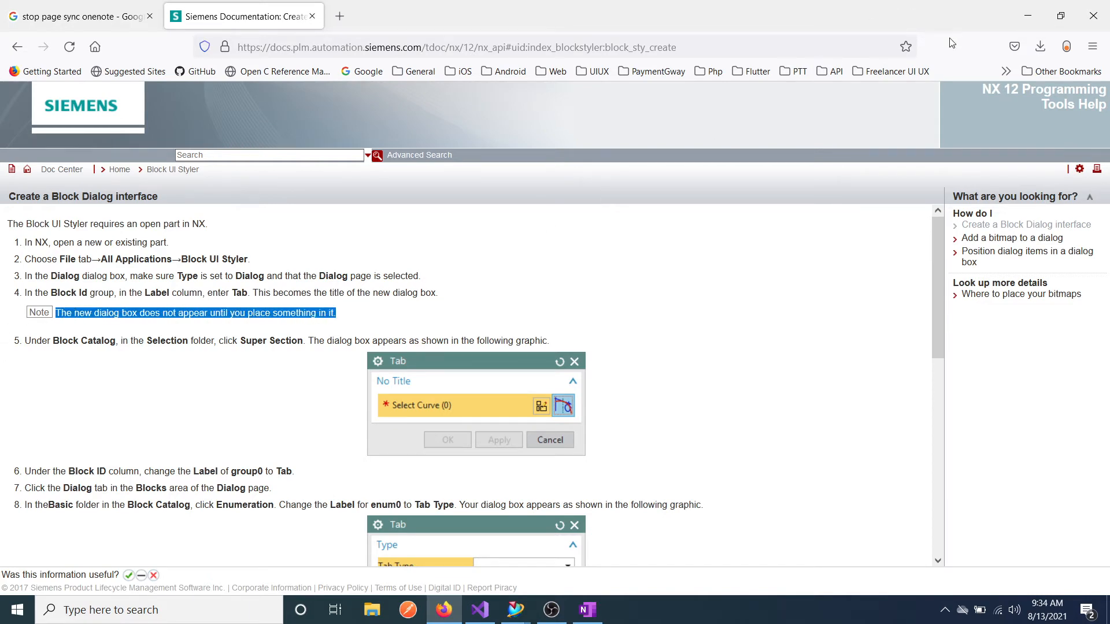
# Switch back to NX and examine the Basic, Numbers, Layout, Selection and Special folders of the Block Catalog
pyautogui.click(1026, 15)
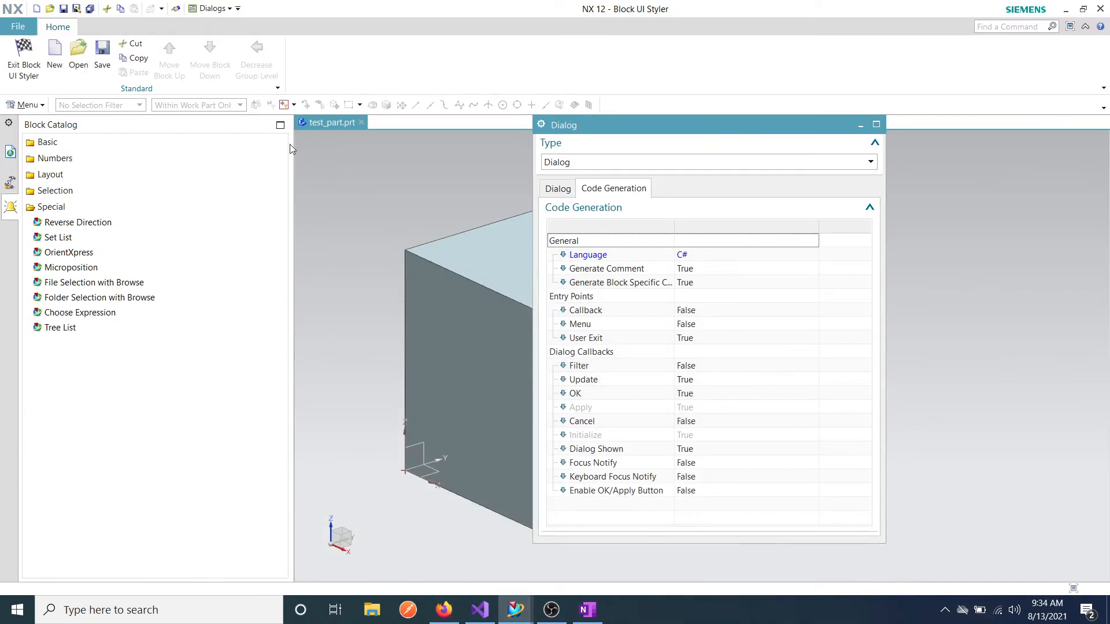
pyautogui.click(70, 144)
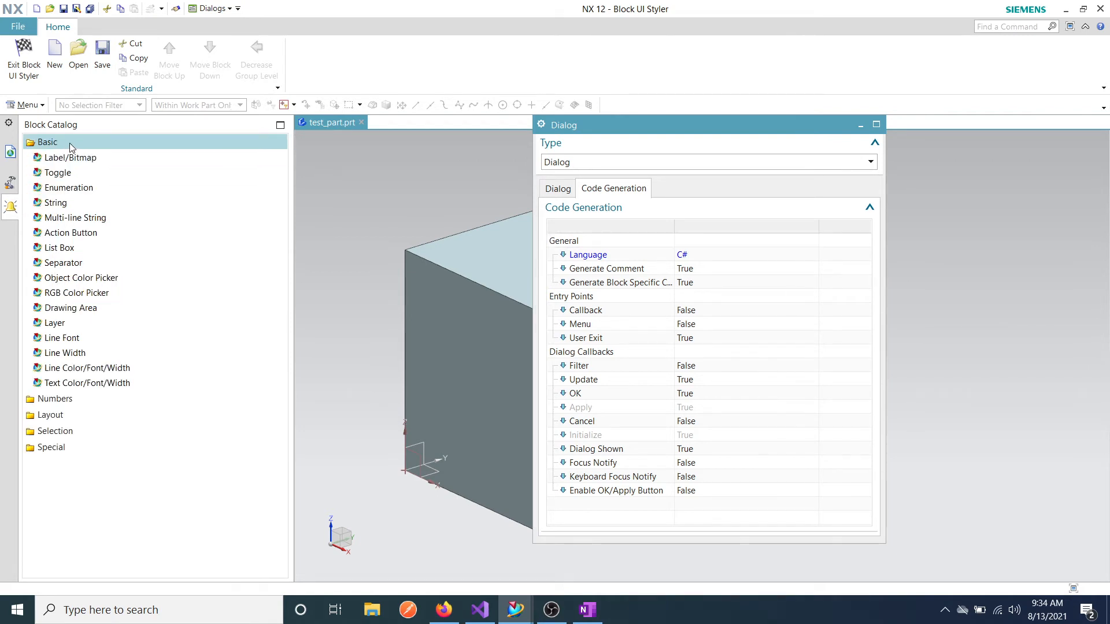
pyautogui.click(45, 398)
pyautogui.click(51, 309)
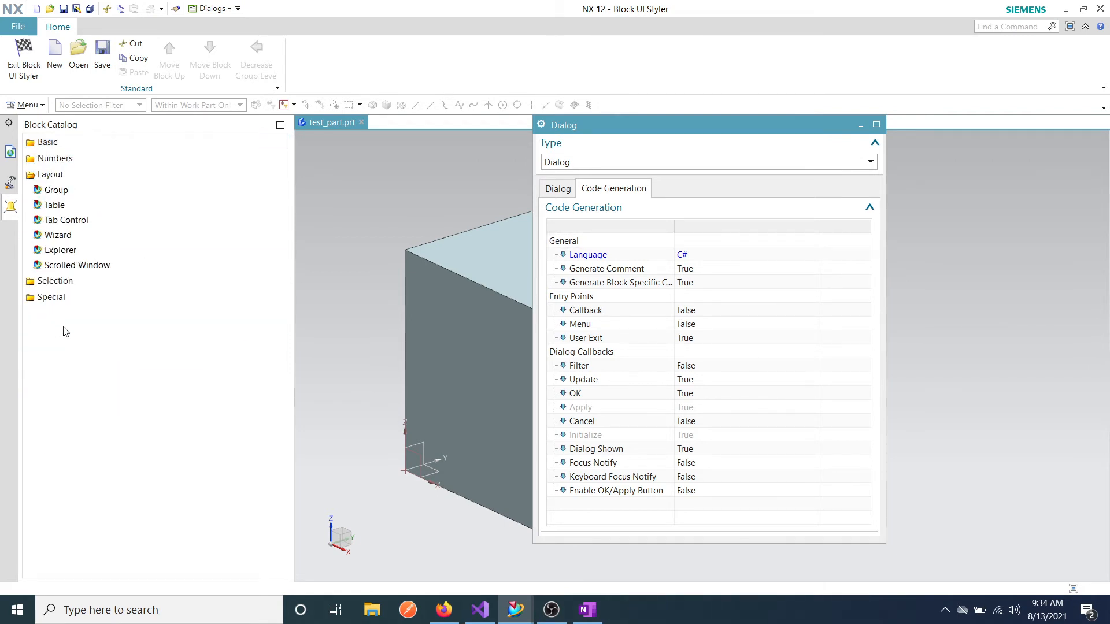
pyautogui.click(51, 282)
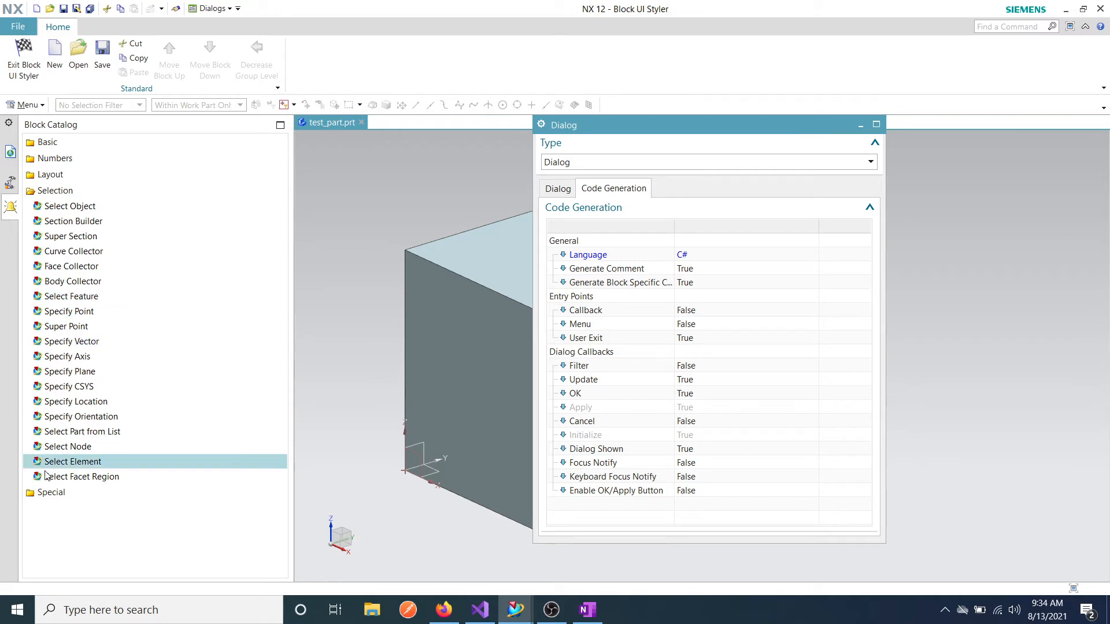
pyautogui.click(46, 492)
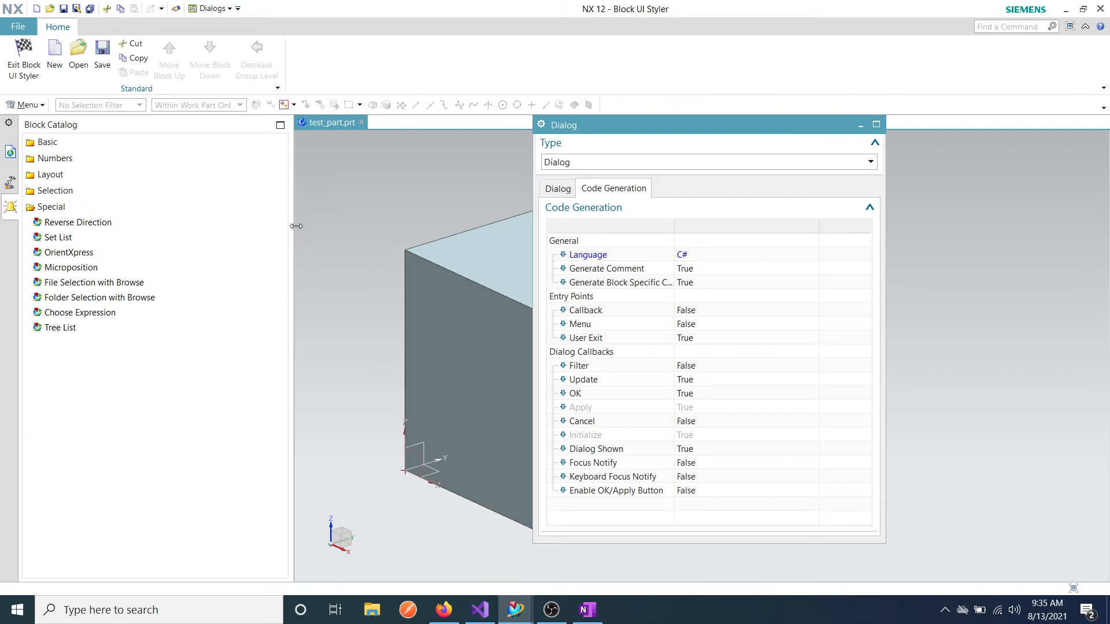
# Narrow the Block Catalog and add an Action Button, a List Box and an RGB Color Picker to the dialog
pyautogui.moveTo(296, 226); pyautogui.dragTo(234, 229)
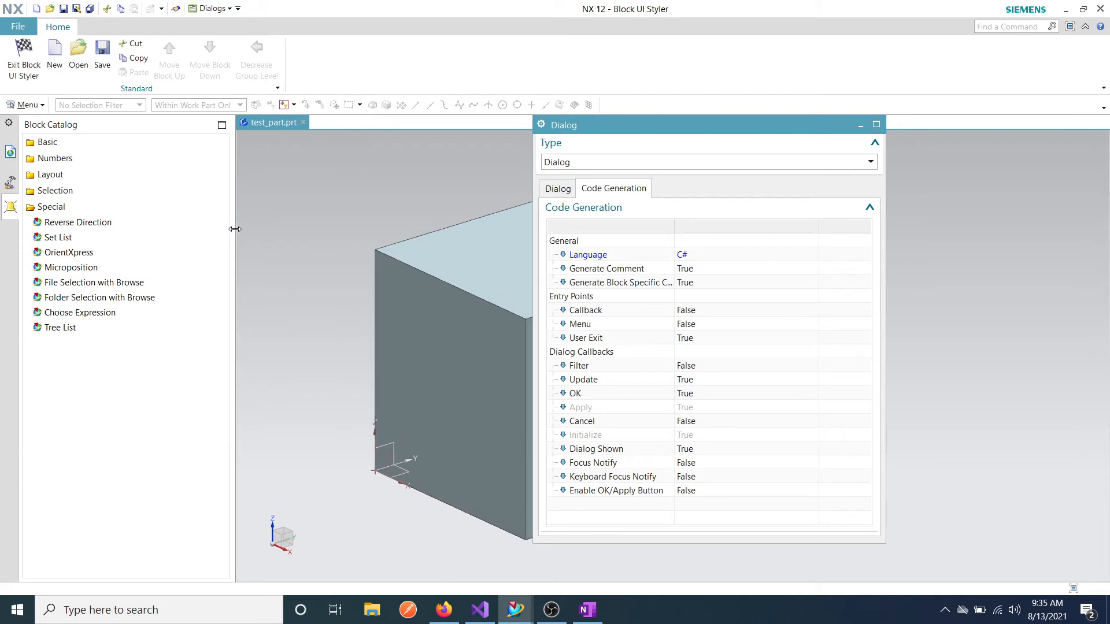
pyautogui.click(49, 143)
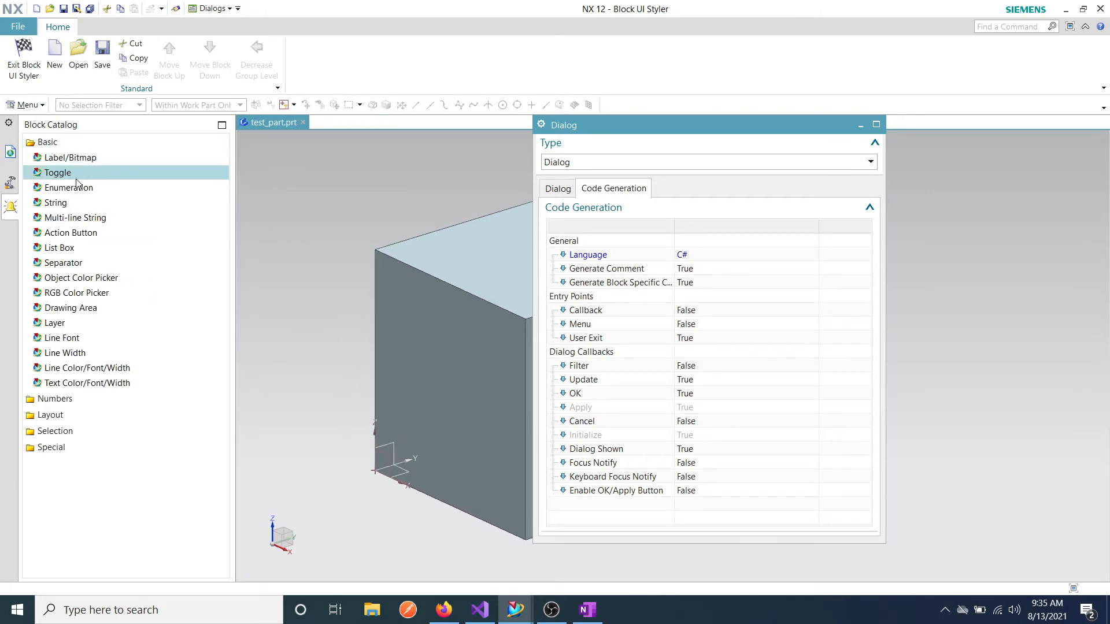
pyautogui.click(71, 232)
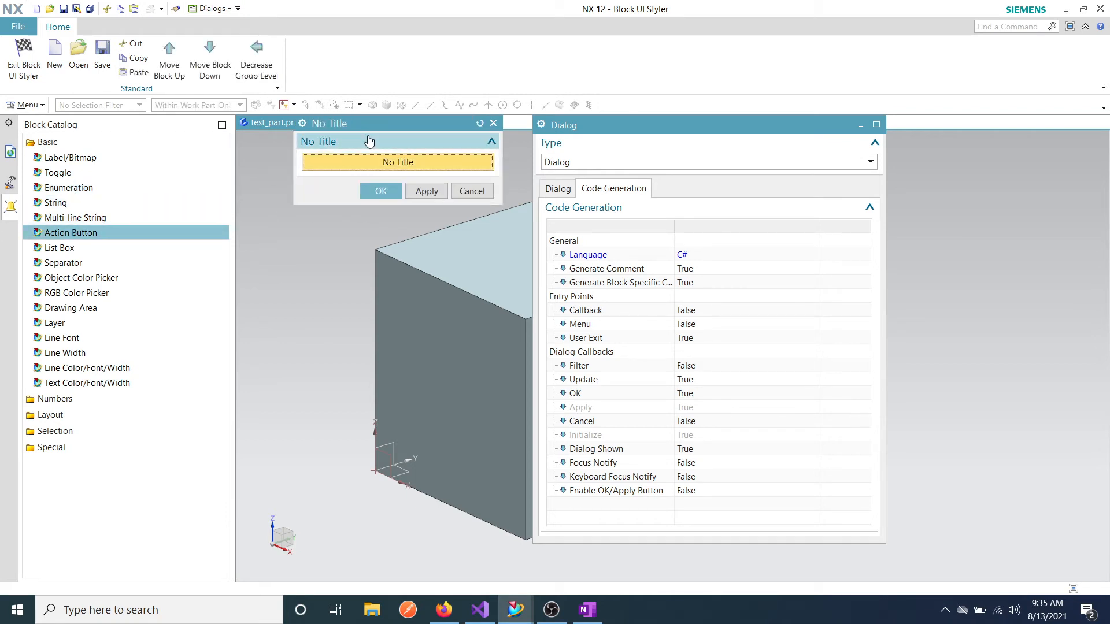
pyautogui.moveTo(398, 121); pyautogui.dragTo(340, 136)
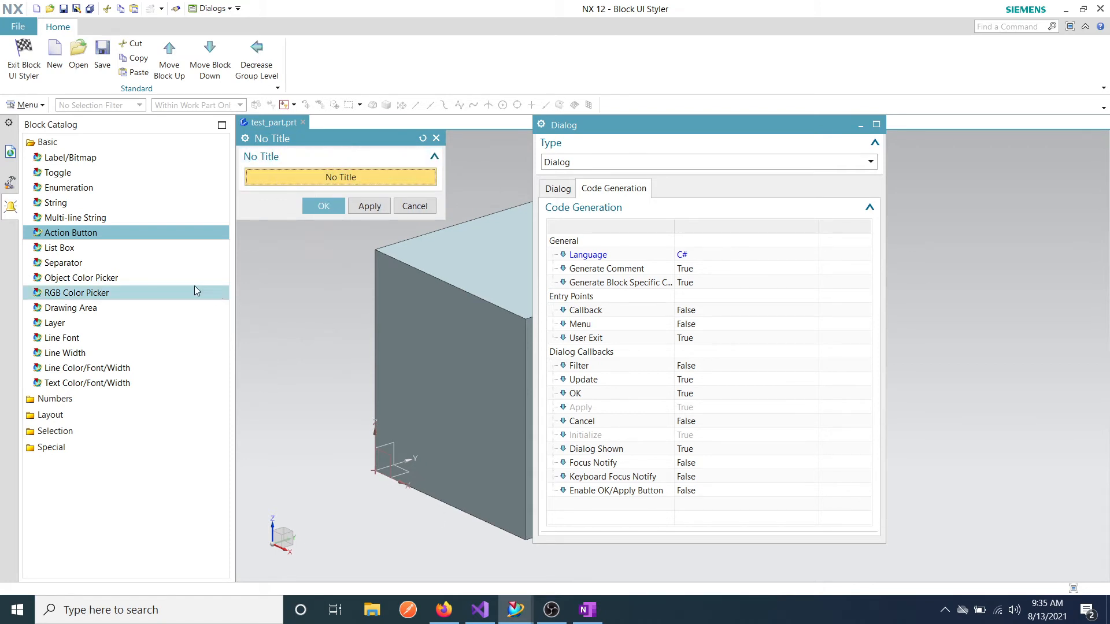
pyautogui.click(73, 248)
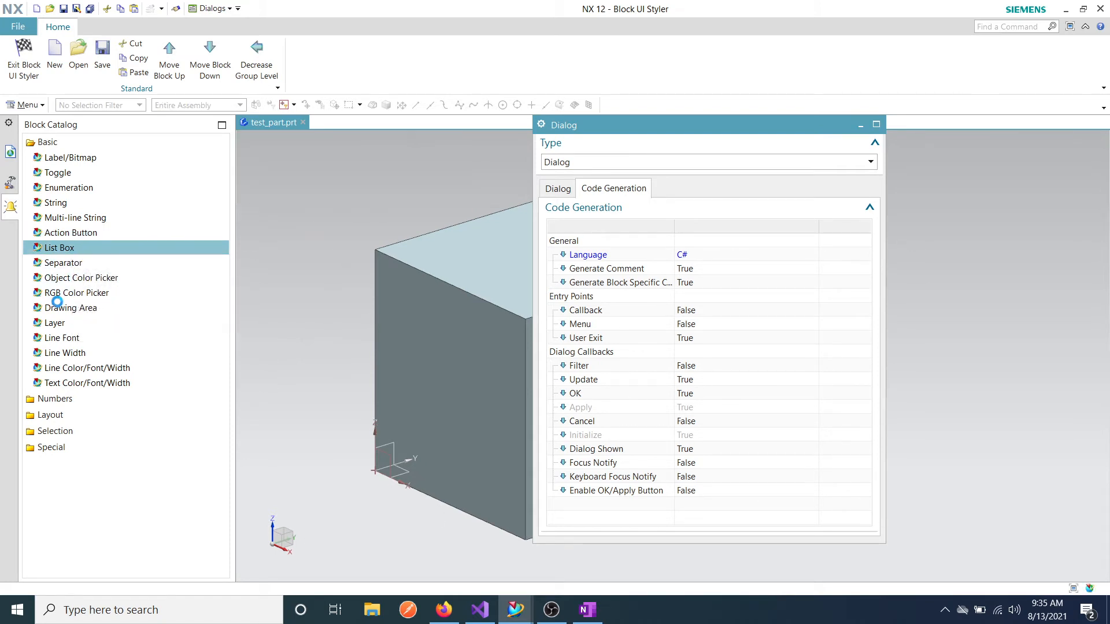
pyautogui.click(76, 294)
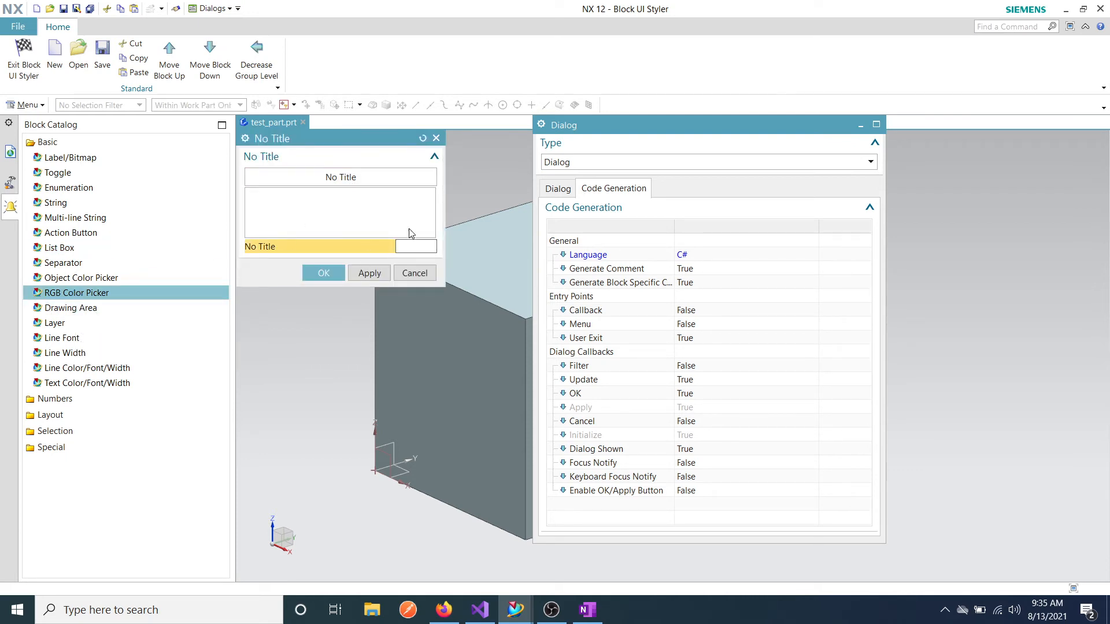
# Set the label of the dialog's Action Button block to Create Block
pyautogui.click(553, 186)
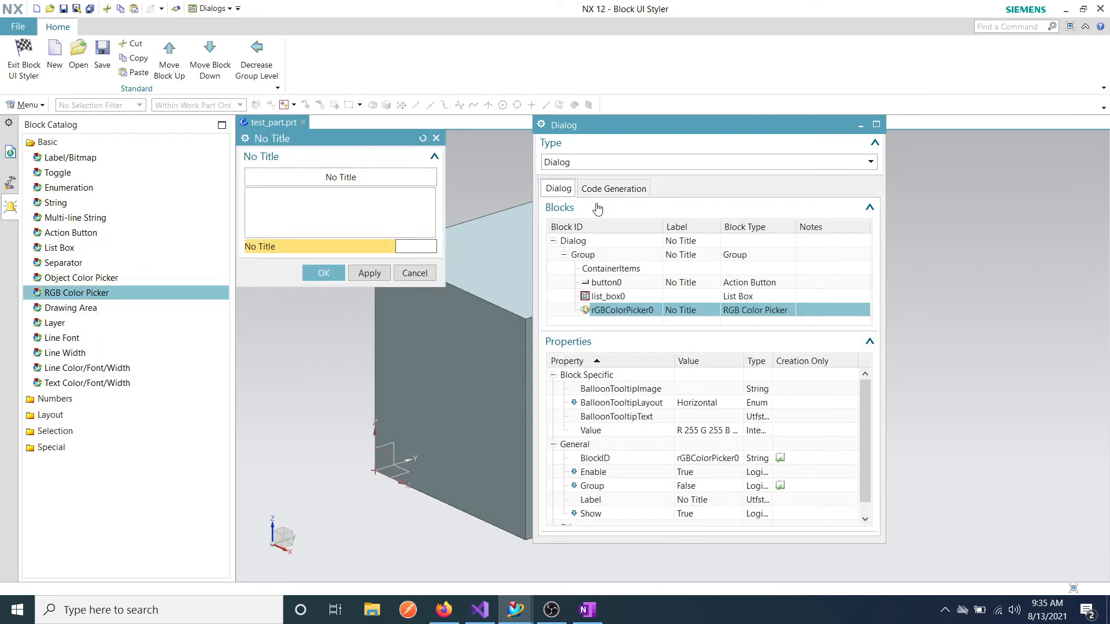
pyautogui.click(617, 283)
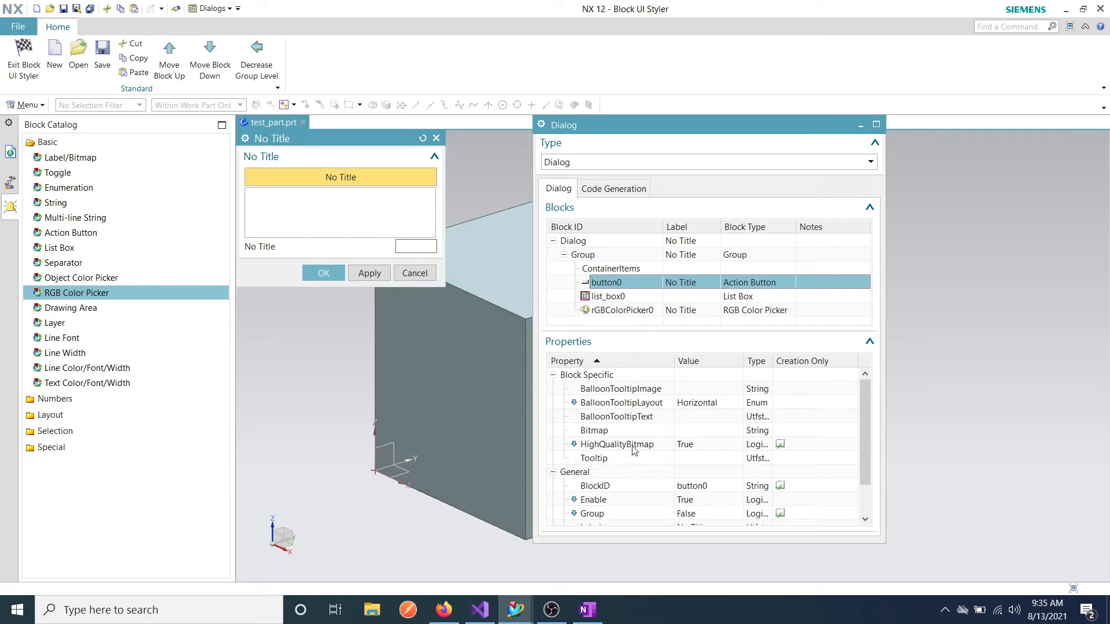
pyautogui.scroll(-1, 654, 463)
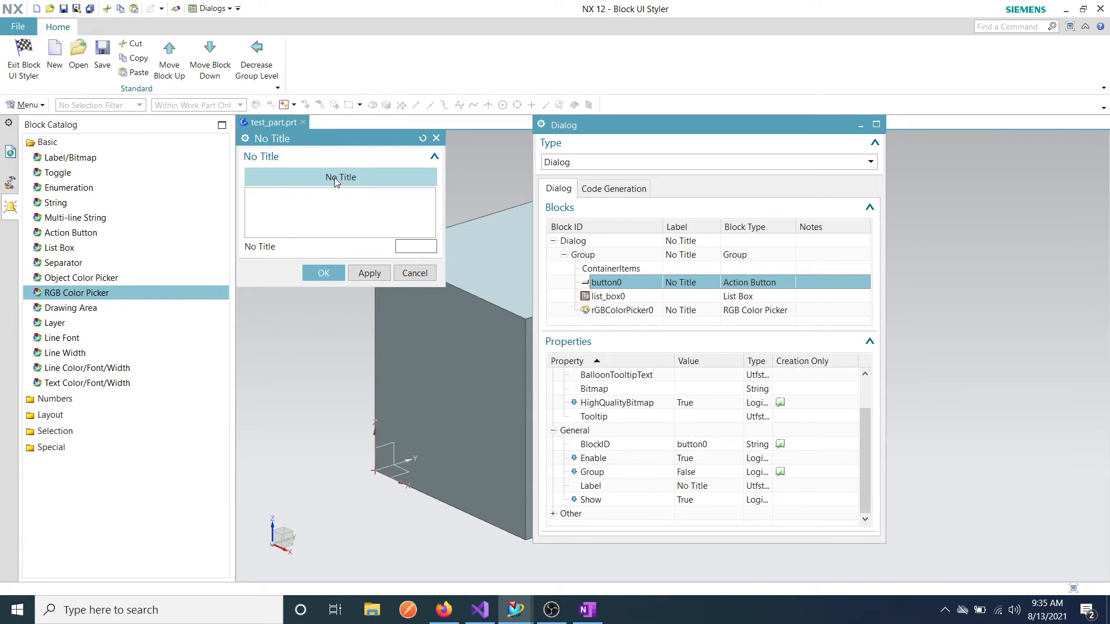
pyautogui.click(681, 487)
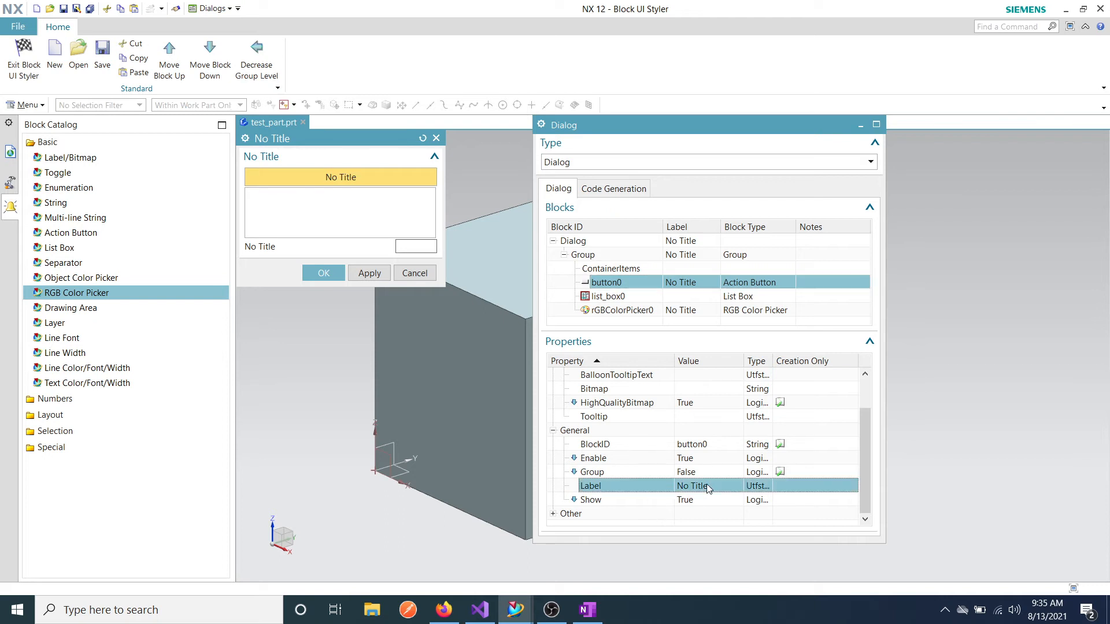
pyautogui.click(681, 487)
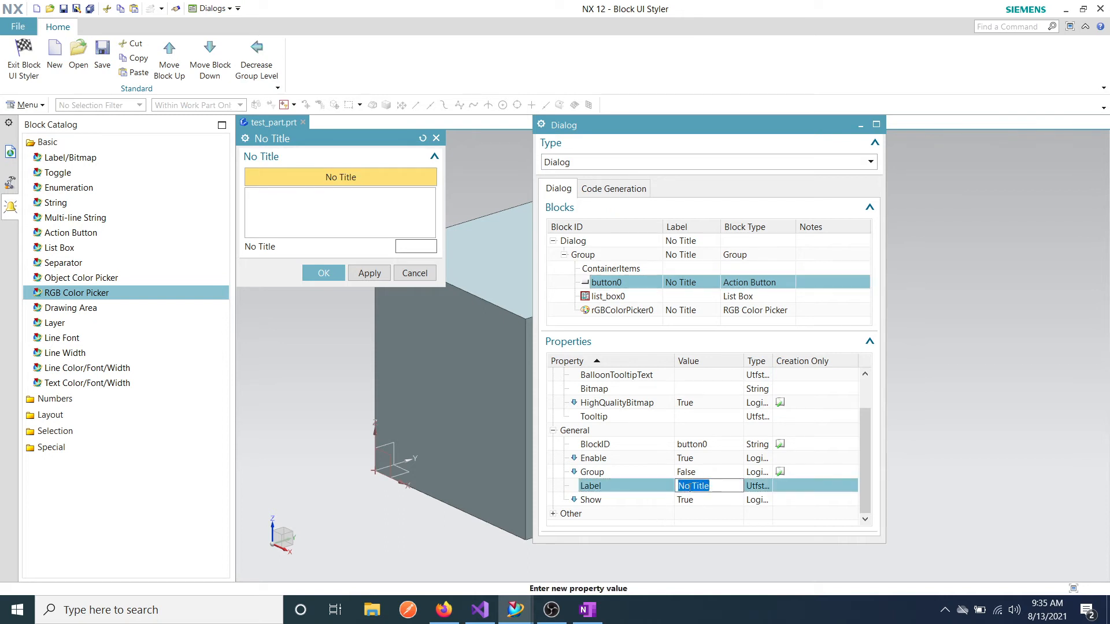
pyautogui.write('Create Block')
pyautogui.press('Return')
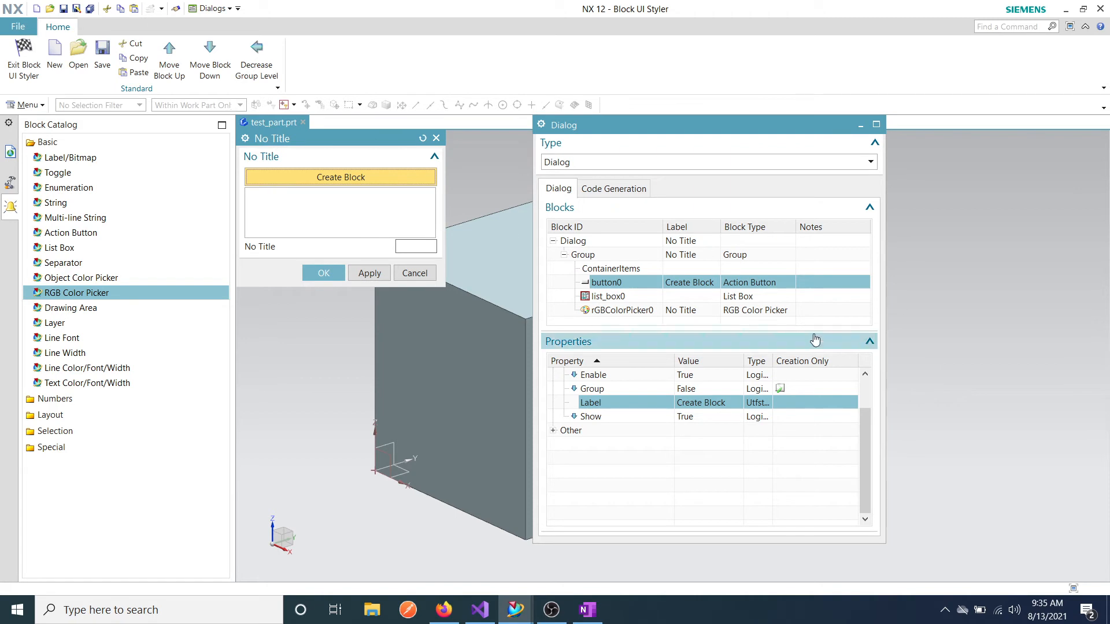
# Reorder the blocks in the group so the RGB Color Picker comes first, followed by the List Box and the Action Button
pyautogui.click(612, 296)
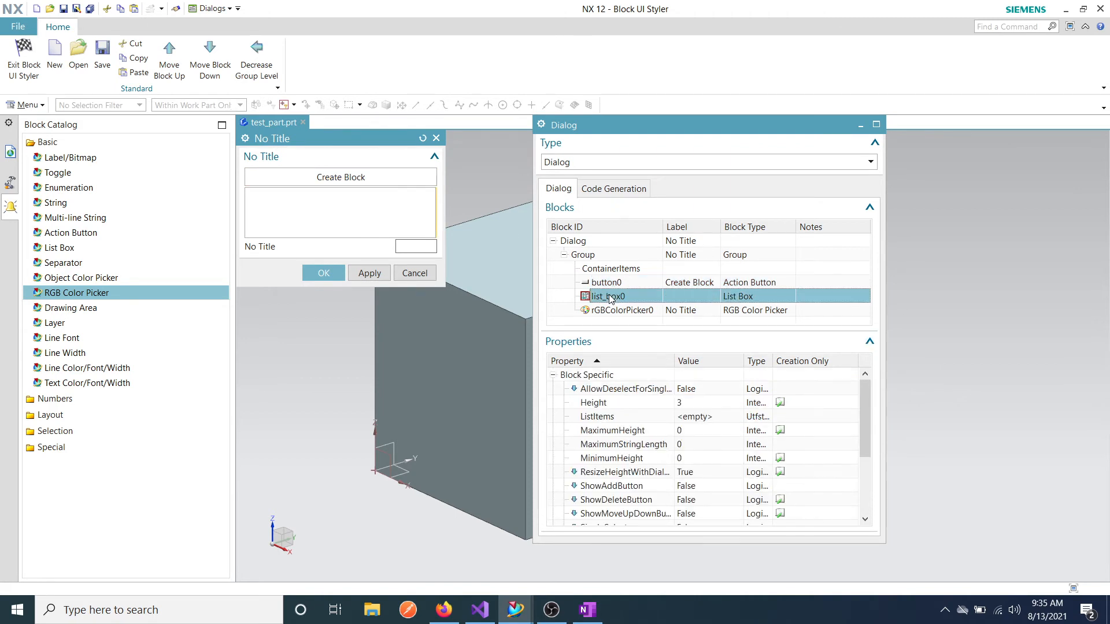
pyautogui.moveTo(620, 295); pyautogui.dragTo(615, 270)
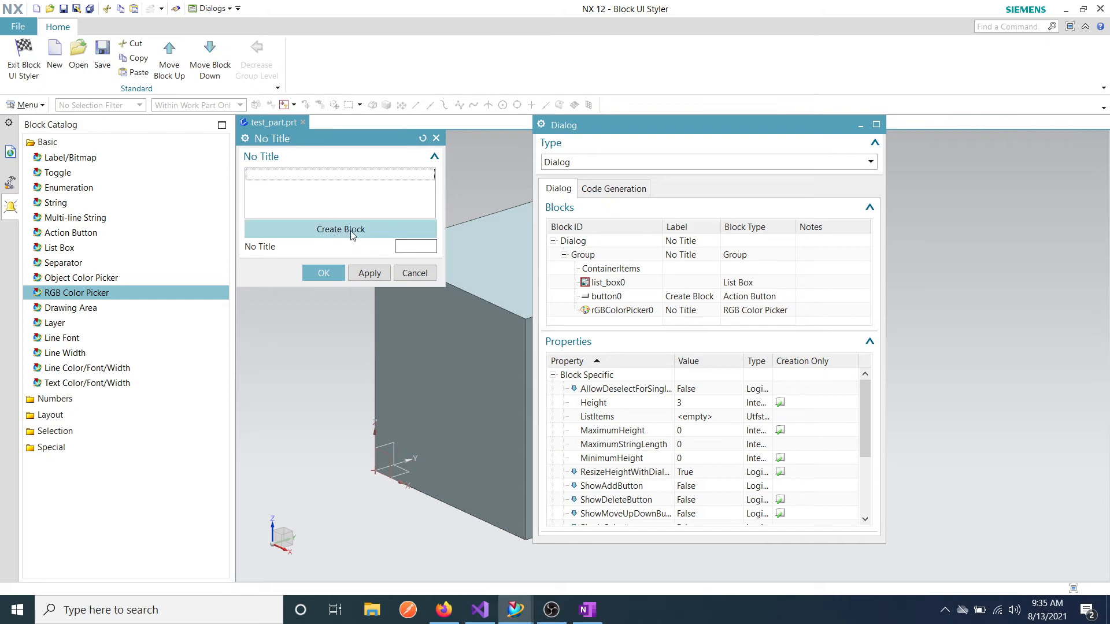
pyautogui.click(618, 310)
pyautogui.moveTo(618, 310); pyautogui.dragTo(615, 269)
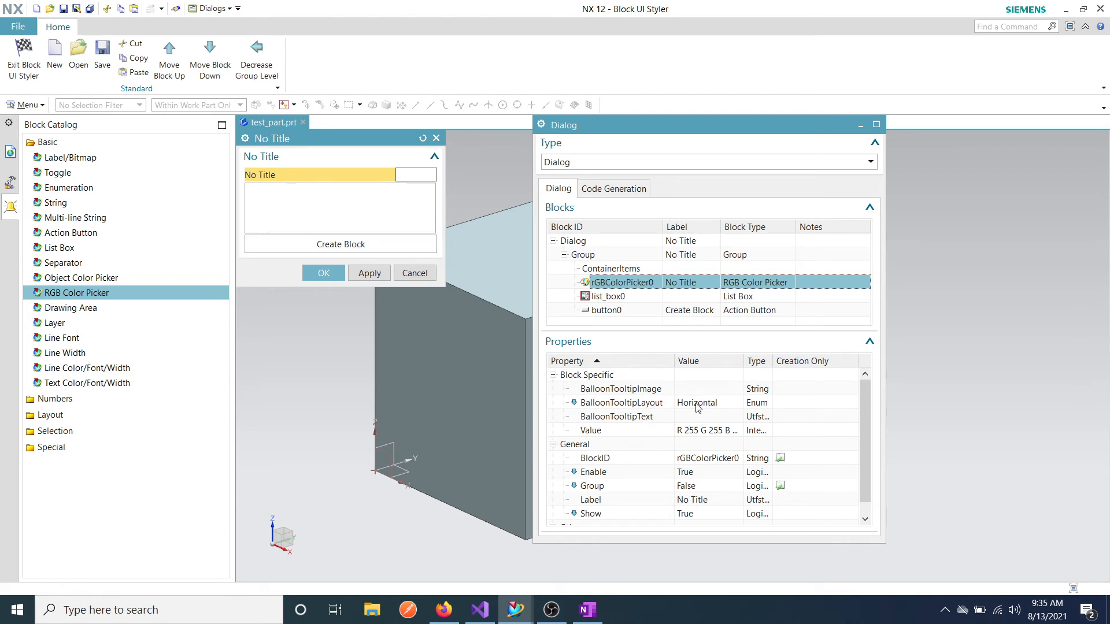
pyautogui.scroll(-1, 646, 397)
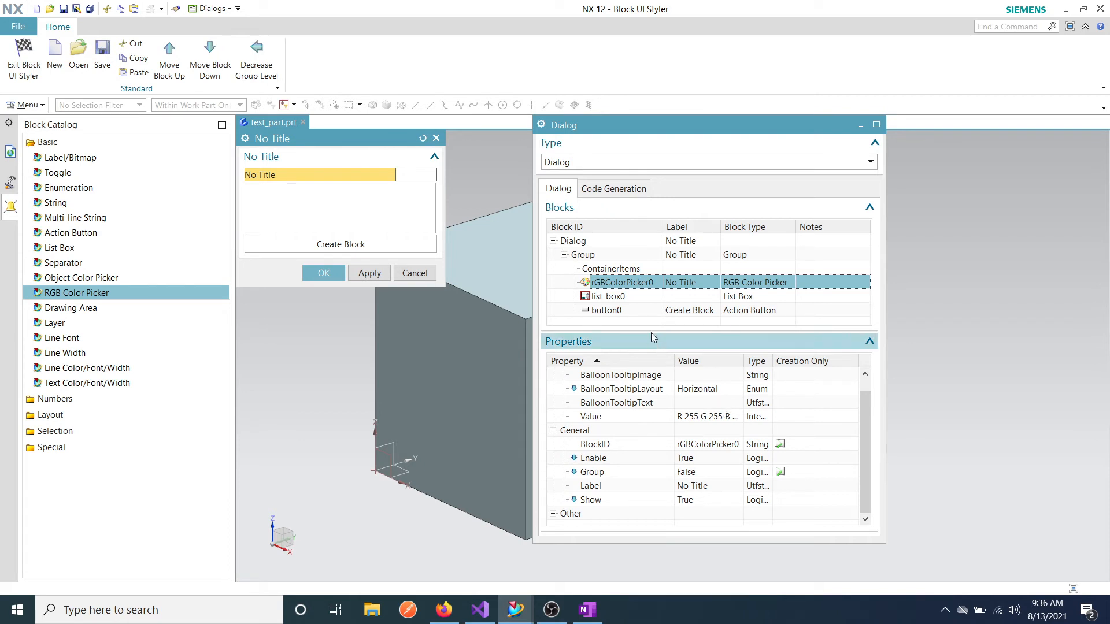
# Remove the List Box and the RGB Color Picker from the dialog's group, keeping only the Action Button
pyautogui.click(625, 310)
pyautogui.click(624, 297)
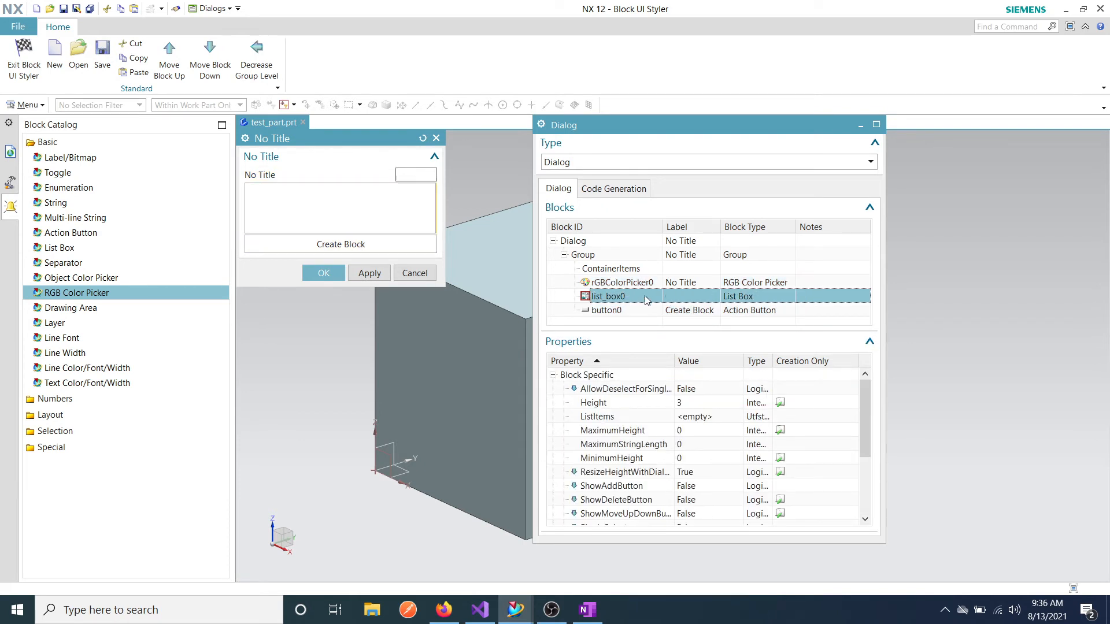
pyautogui.rightClick(647, 298)
pyautogui.click(675, 315)
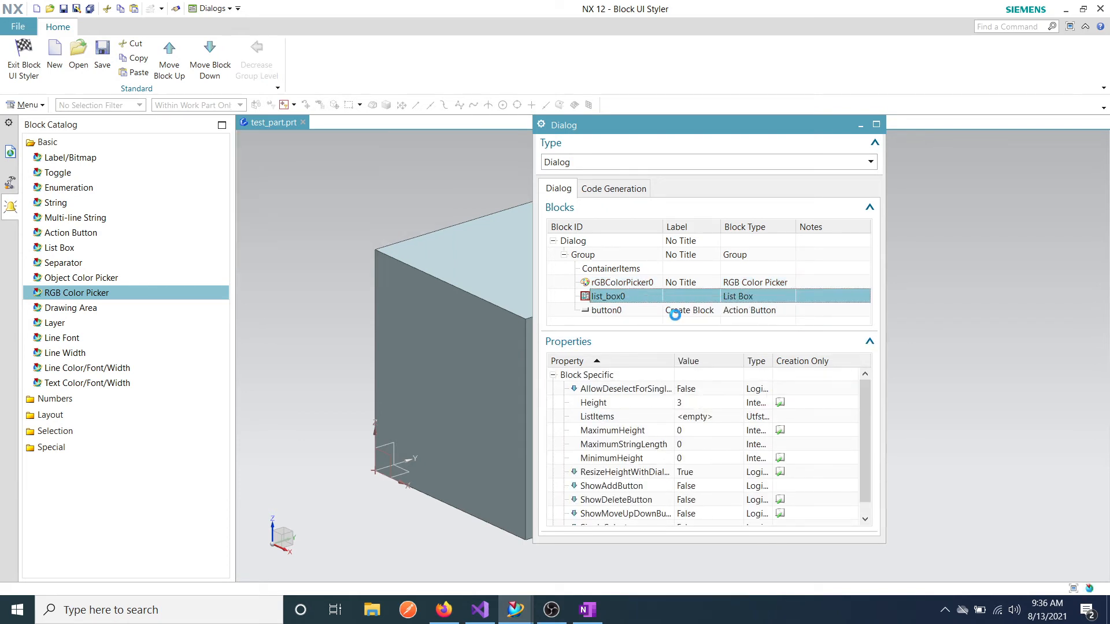
pyautogui.click(648, 283)
pyautogui.rightClick(658, 282)
pyautogui.click(691, 304)
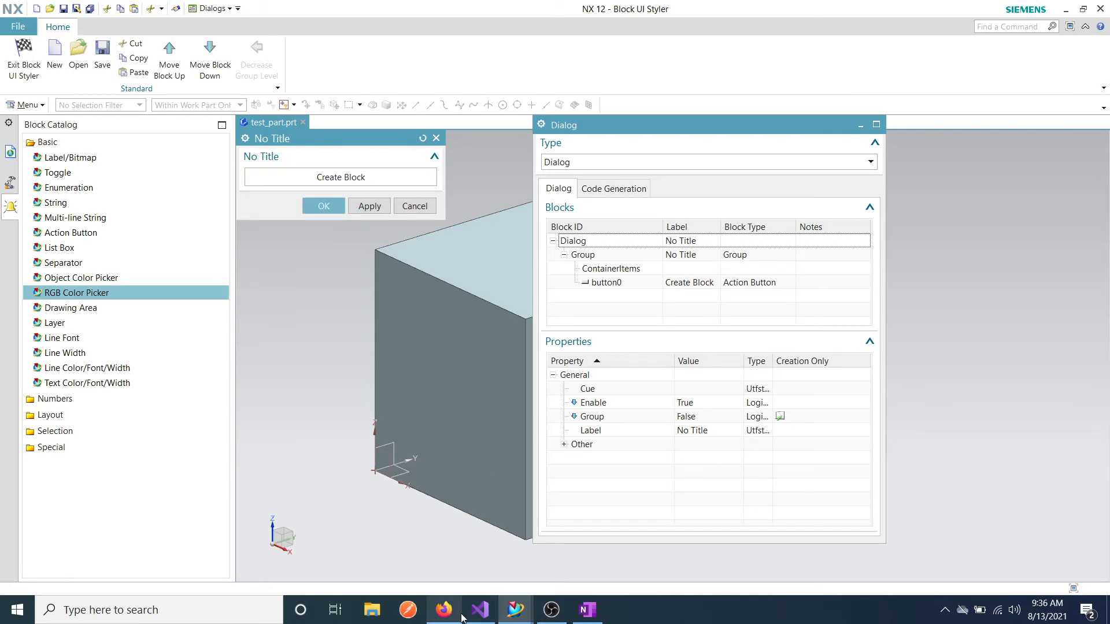
# Save the dialog as blockUiStyler in a new Desktop folder named Custom Dialog
pyautogui.click(101, 56)
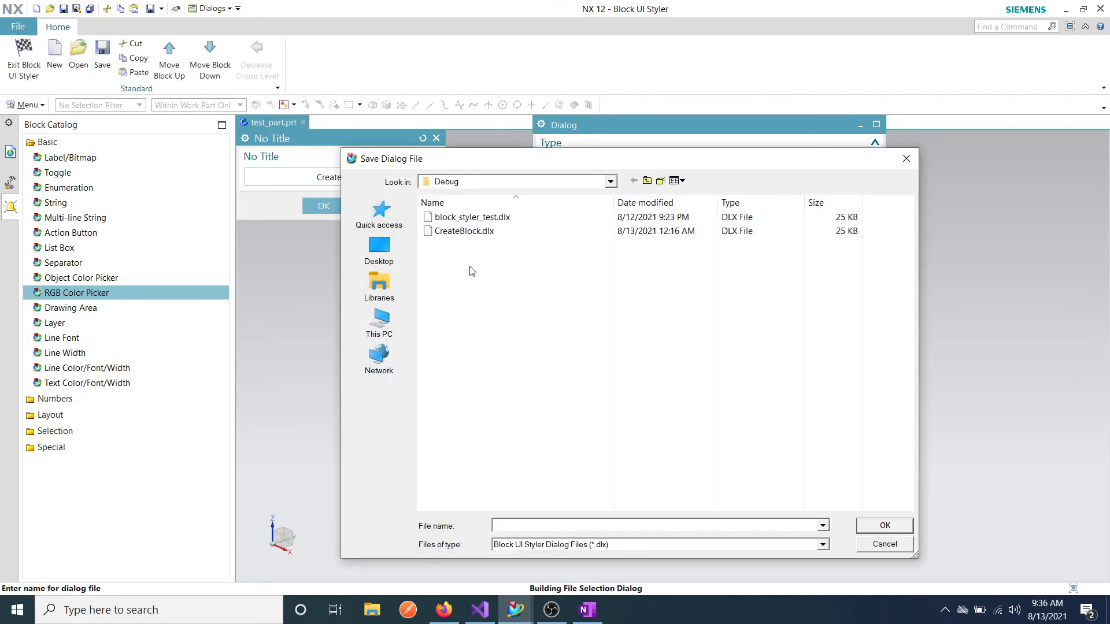
pyautogui.click(388, 252)
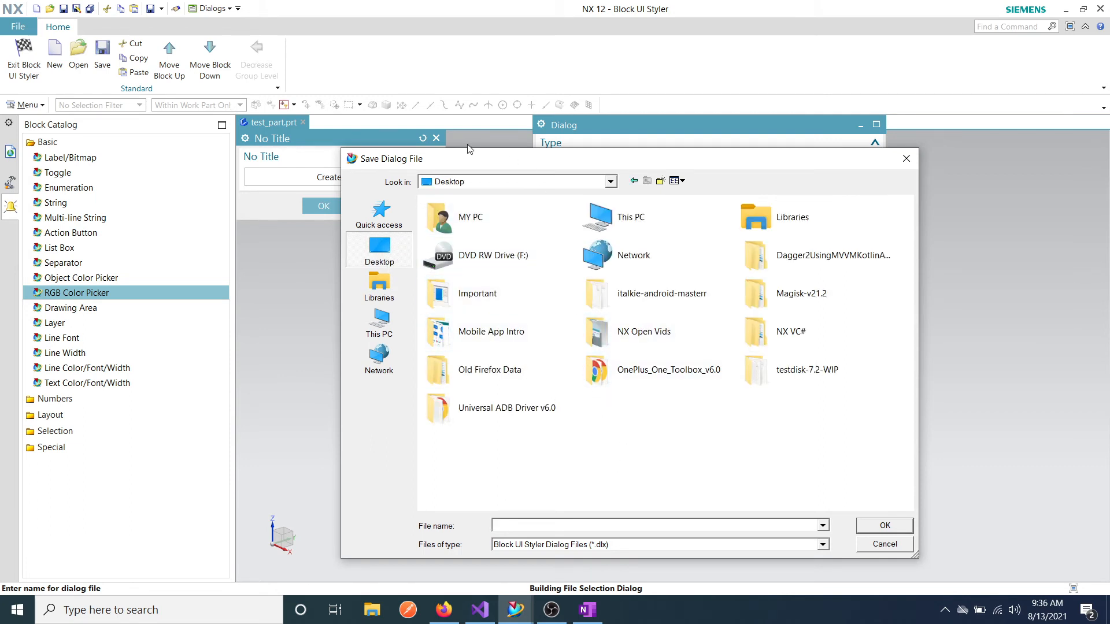
pyautogui.click(661, 182)
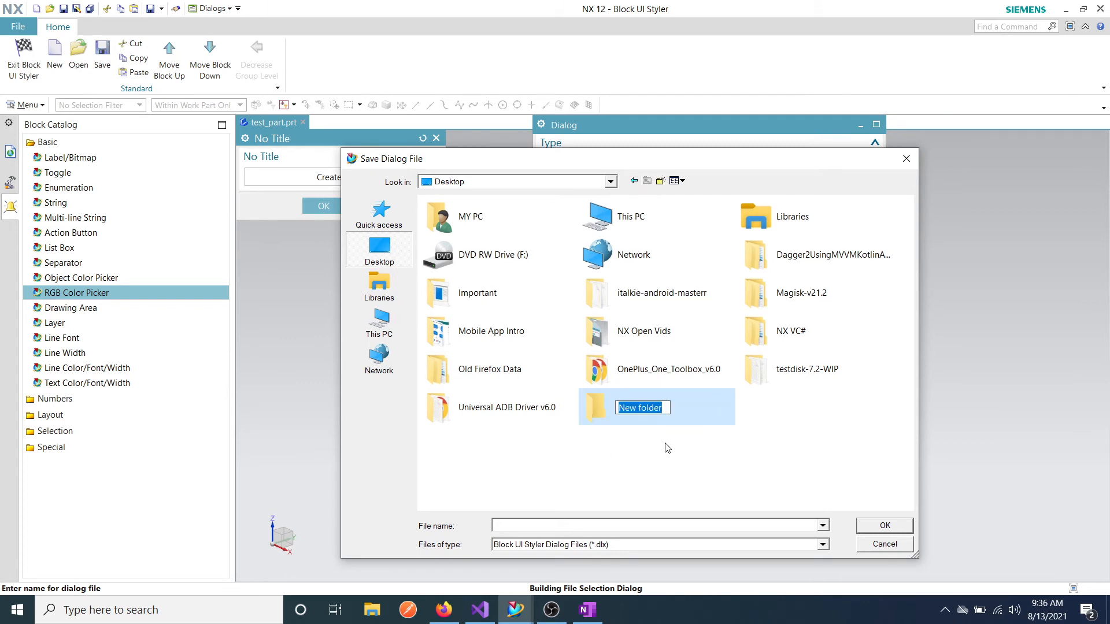
pyautogui.write('Cust')
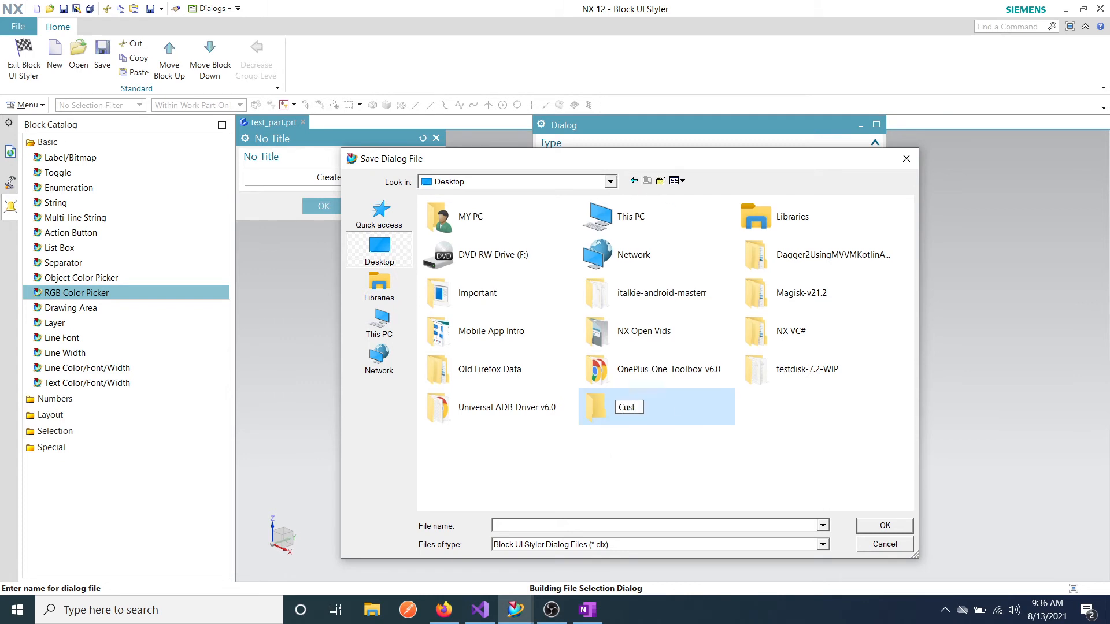
pyautogui.write('om Dialog')
pyautogui.press('Return')
pyautogui.press('Return')
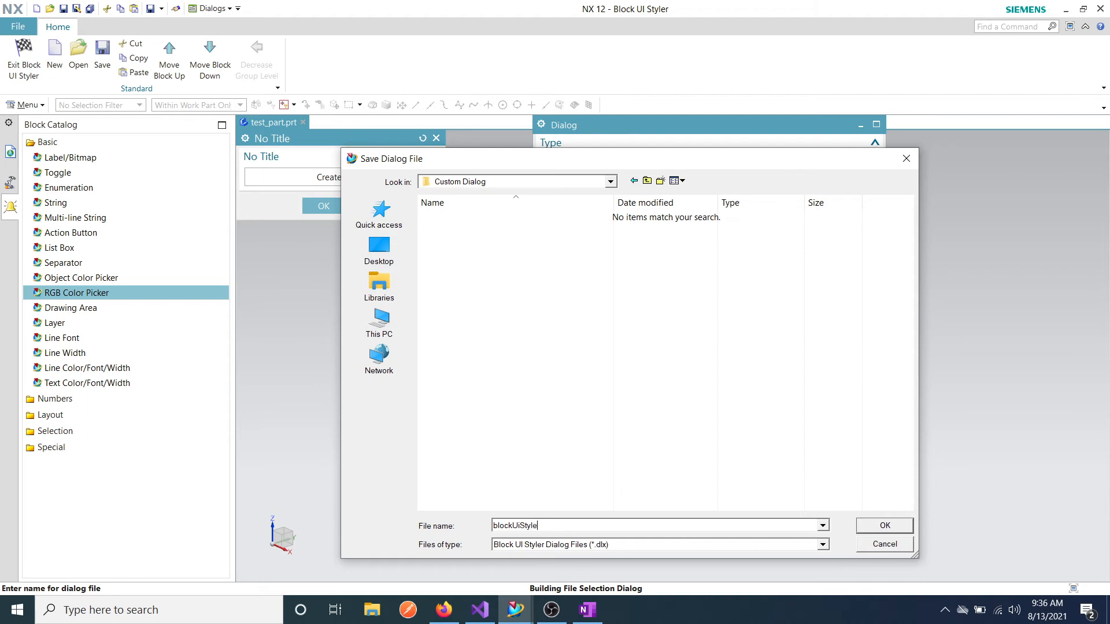
pyautogui.press('Return')
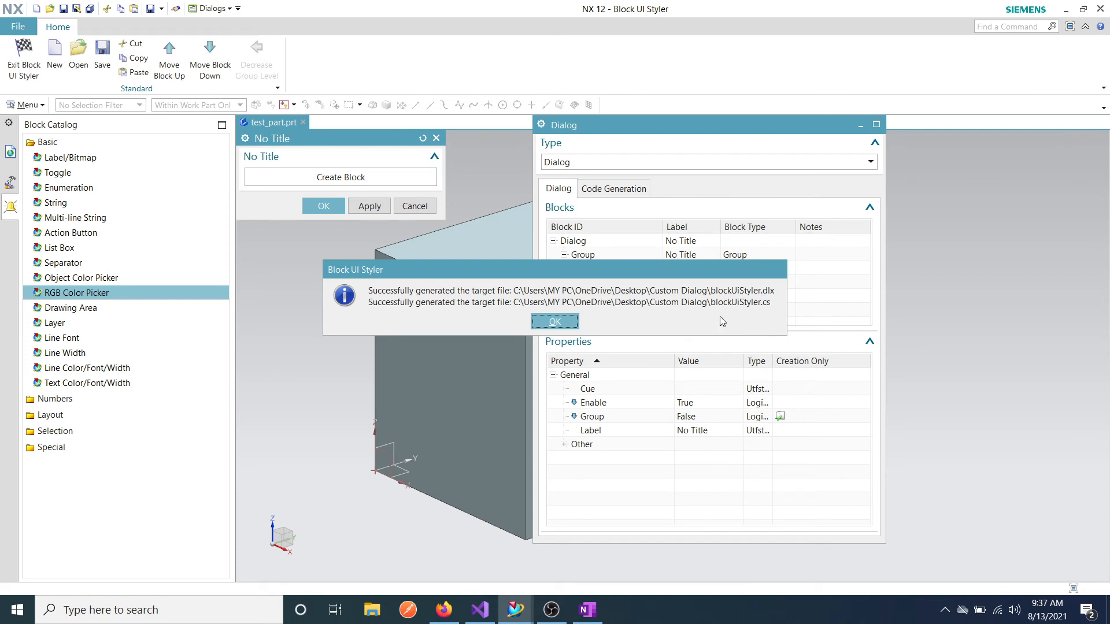
pyautogui.click(565, 322)
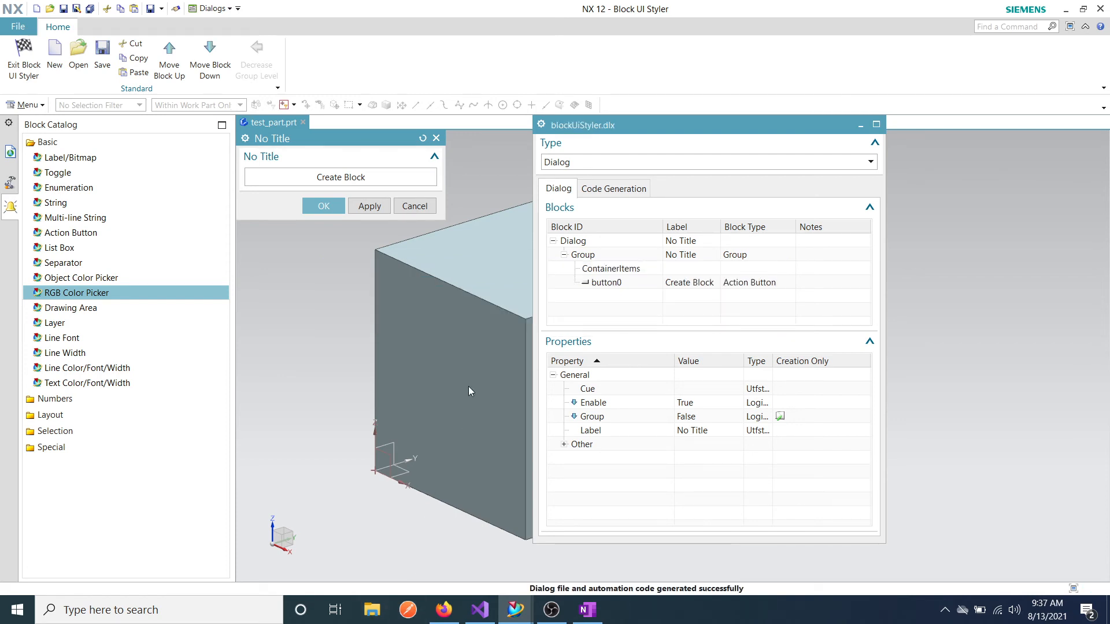
# Switch to File Explorer, check the generated files in the Desktop's Custom Dialog folder, and minimize the window
pyautogui.press('super+e')
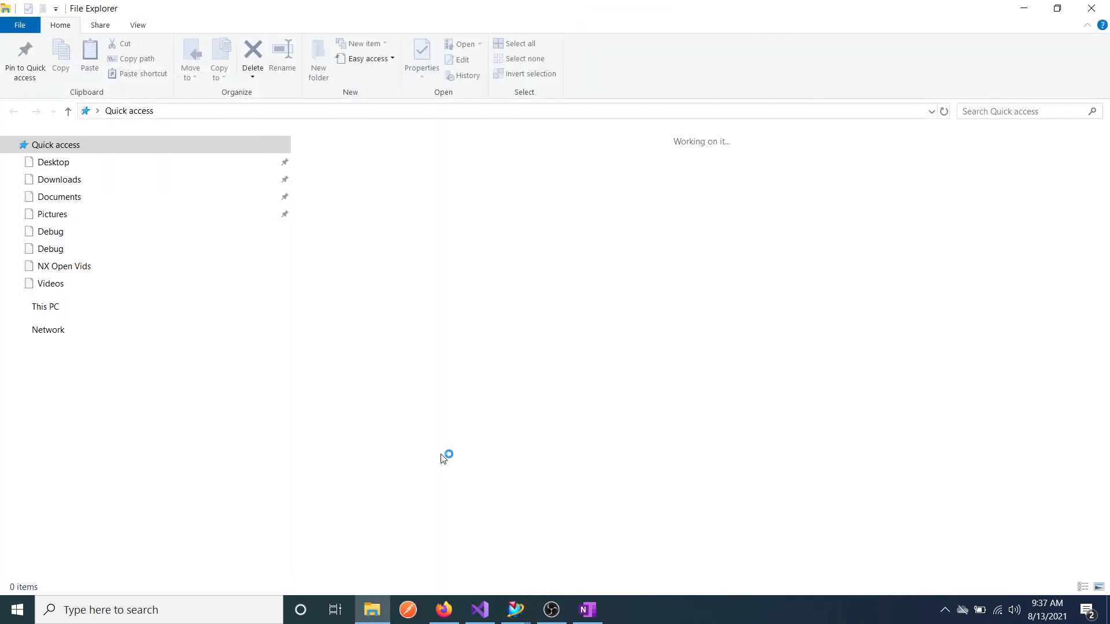
pyautogui.click(45, 307)
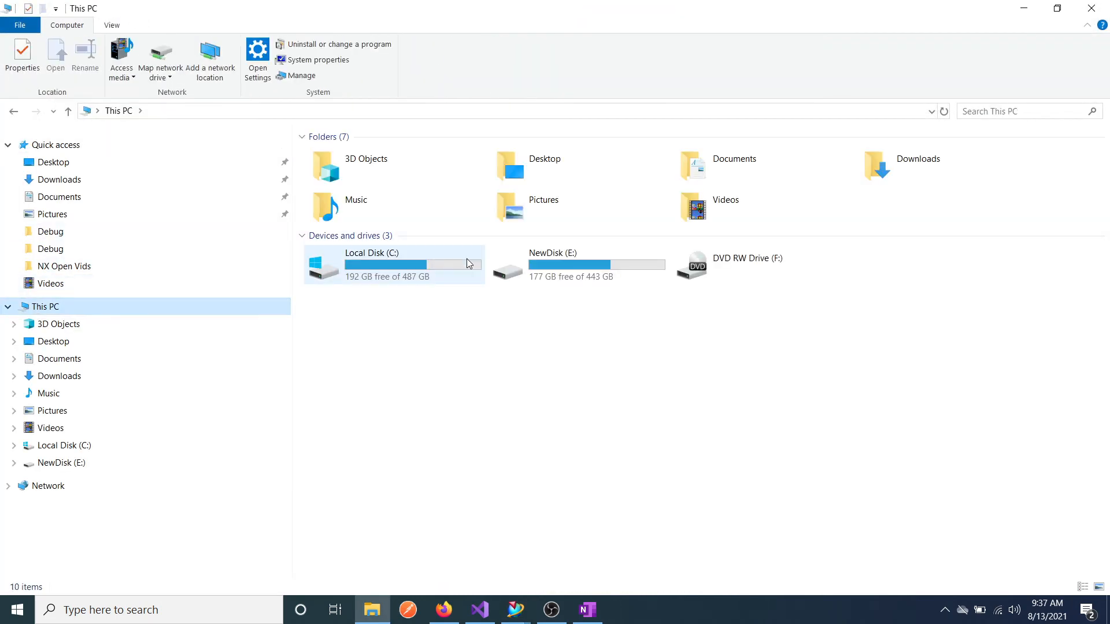
pyautogui.doubleClick(575, 163)
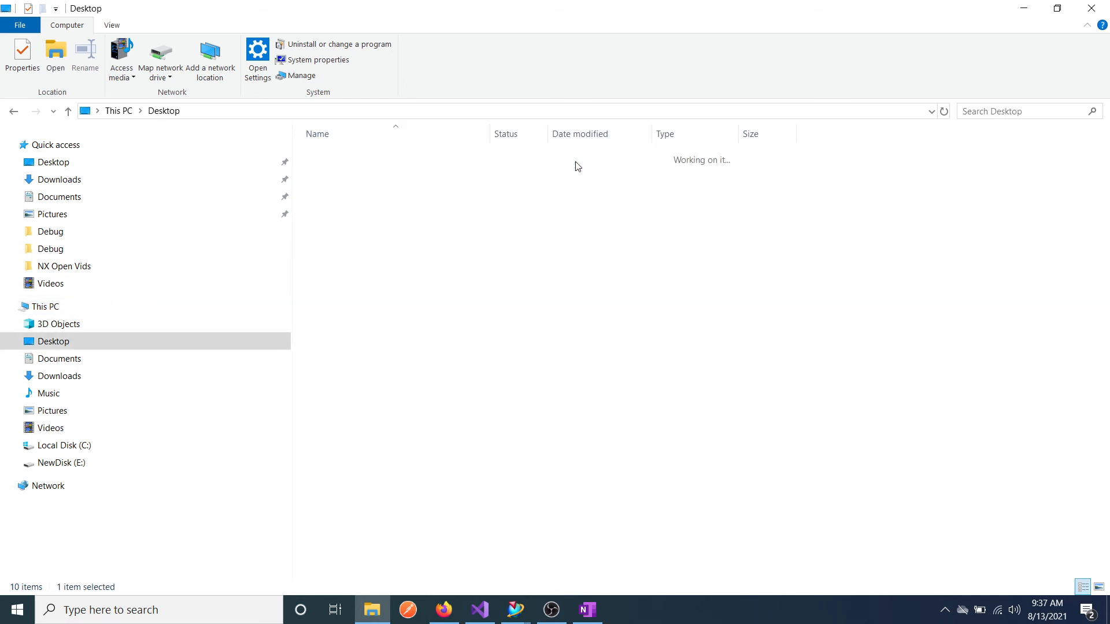
pyautogui.doubleClick(382, 159)
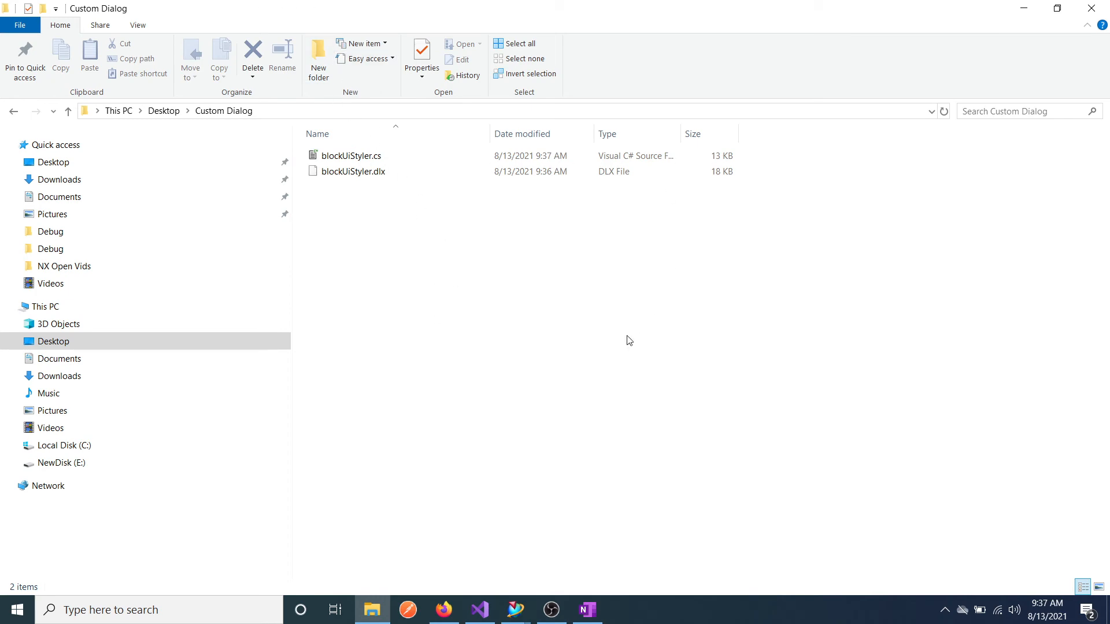
pyautogui.click(1021, 9)
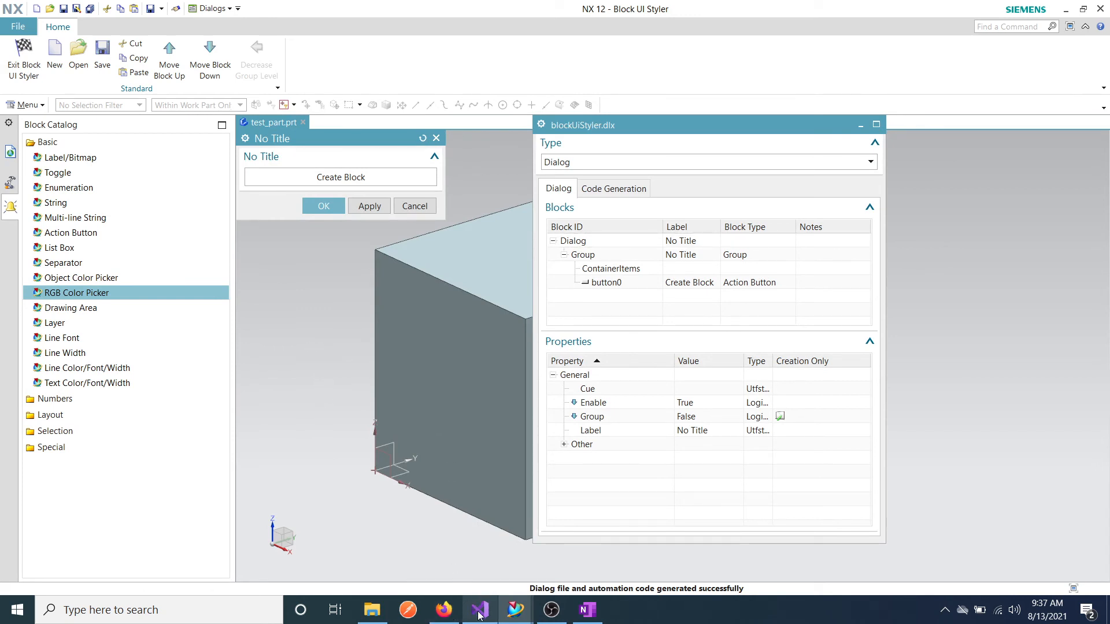
# Switch to Firefox and read the remaining steps of the Create a Block Dialog interface topic through the finished Tab dialog example
pyautogui.moveTo(439, 618)
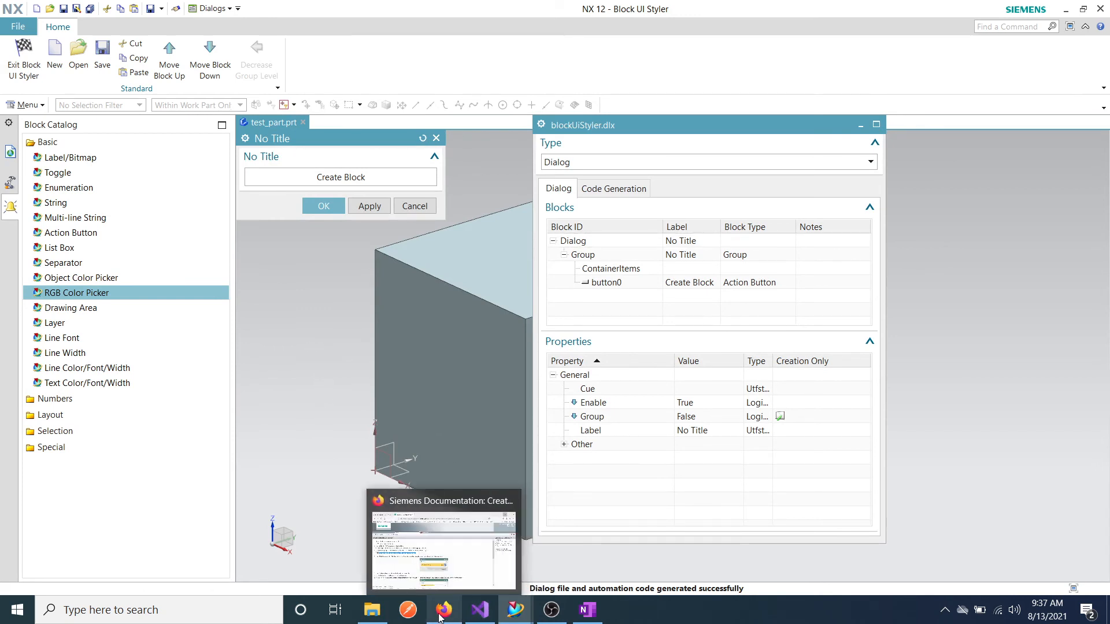
pyautogui.click(441, 616)
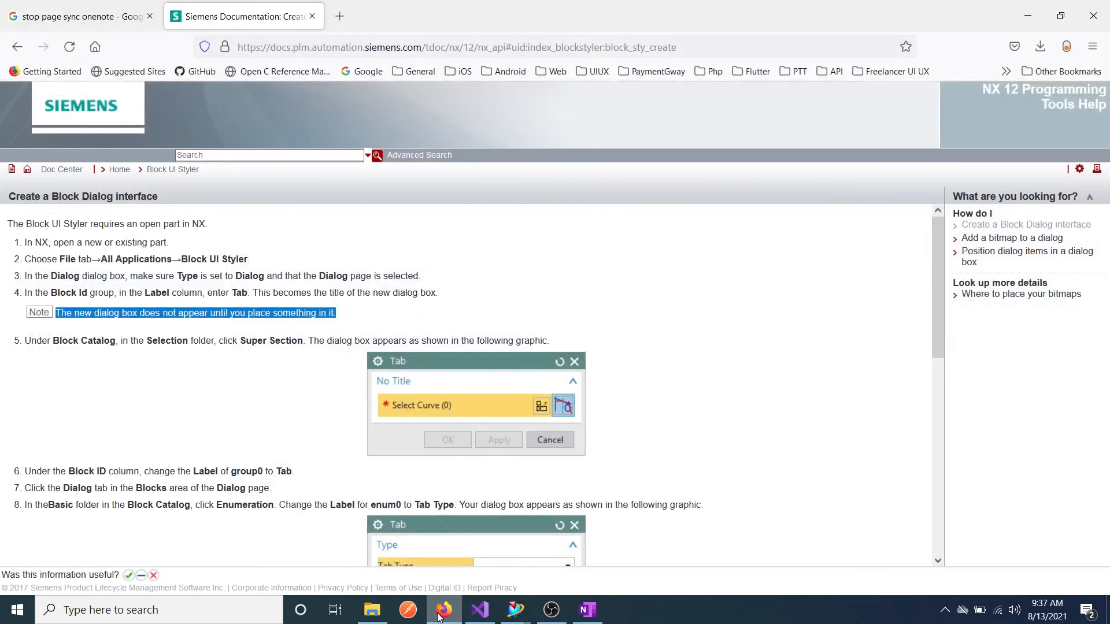
pyautogui.click(428, 287)
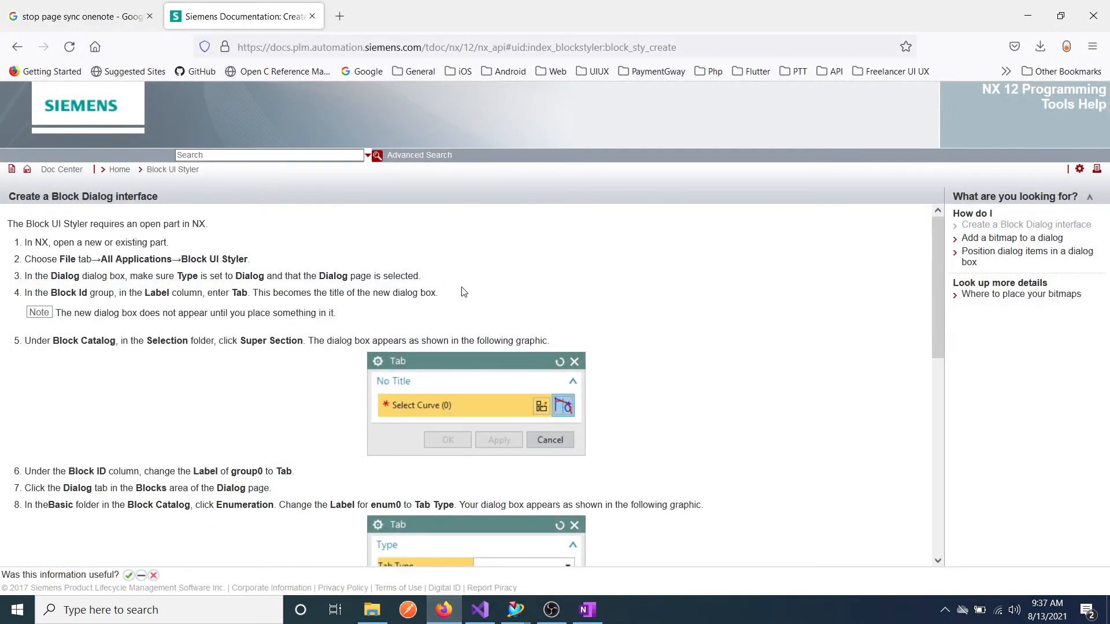
pyautogui.scroll(-2, 408, 370)
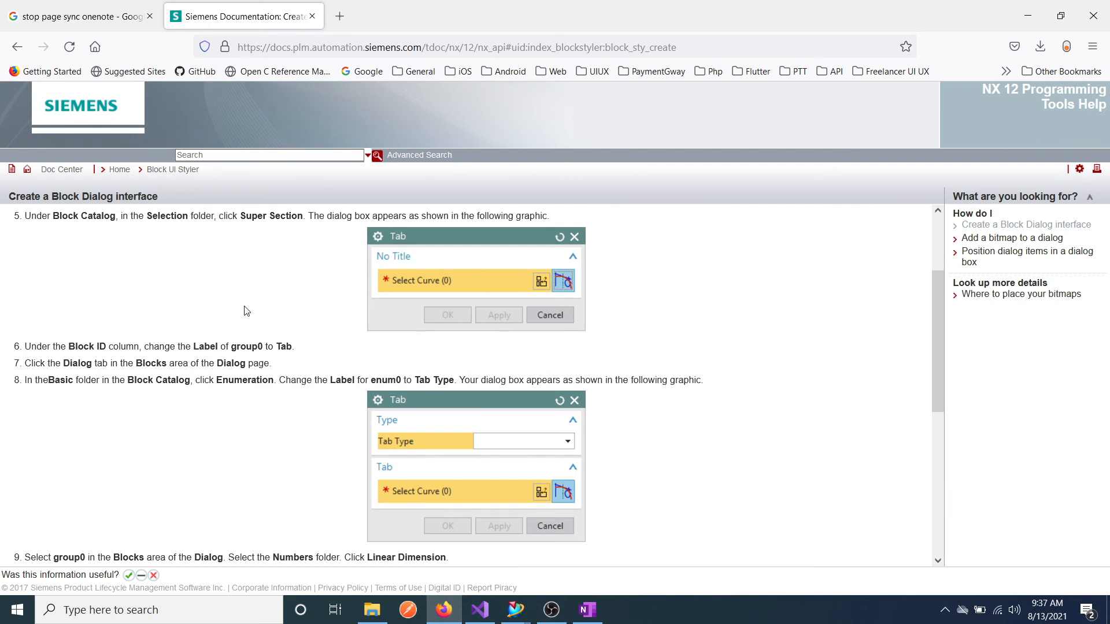
pyautogui.scroll(-3, 247, 311)
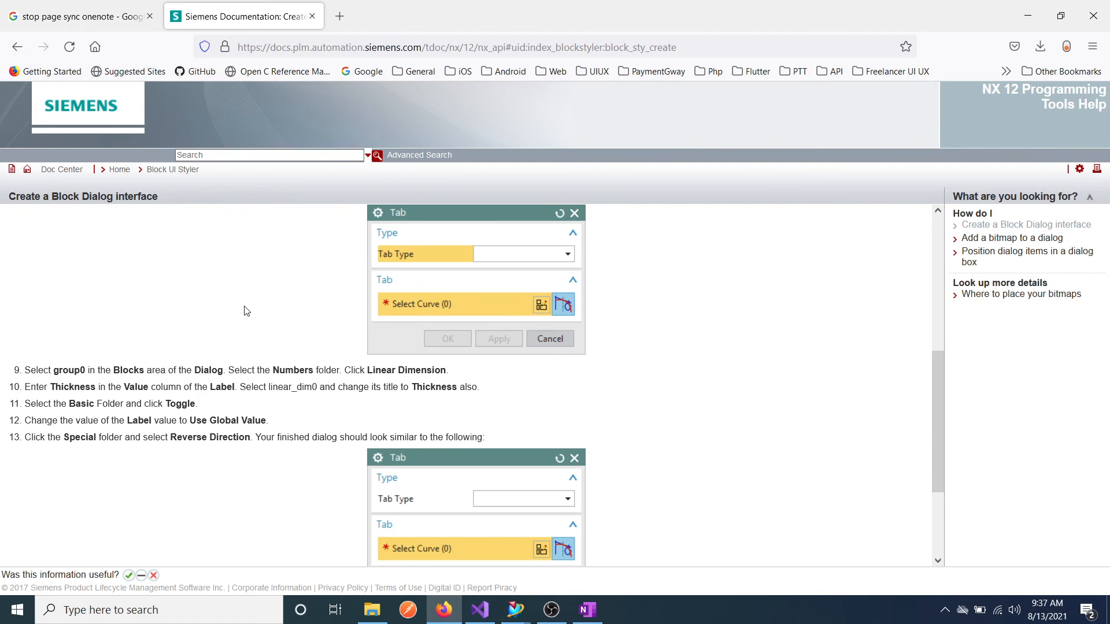
pyautogui.scroll(-2, 247, 311)
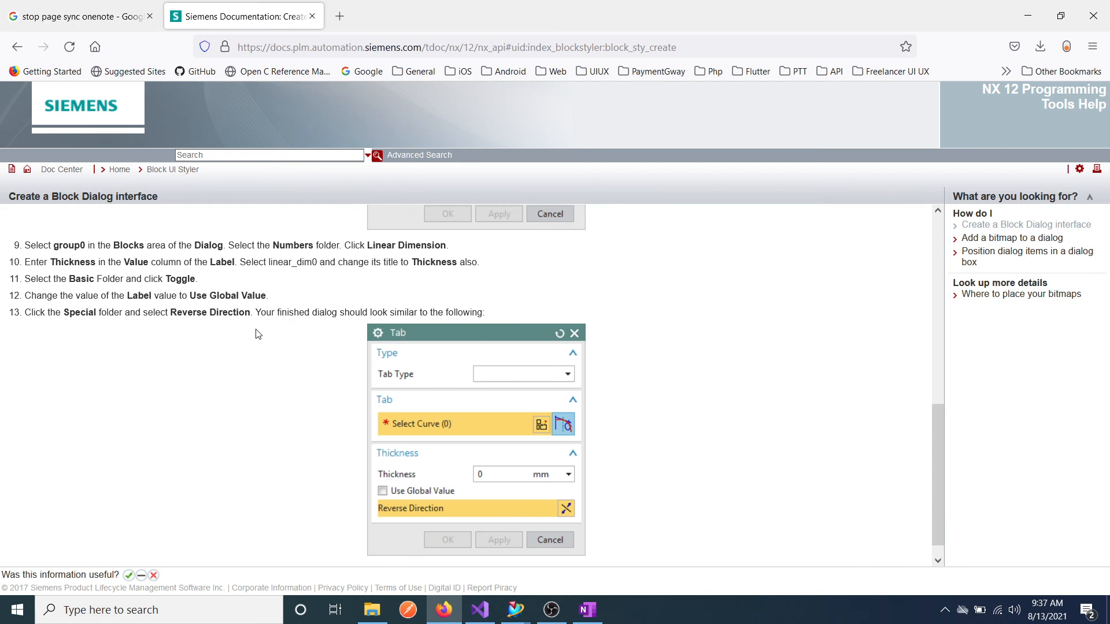
pyautogui.scroll(3, 341, 369)
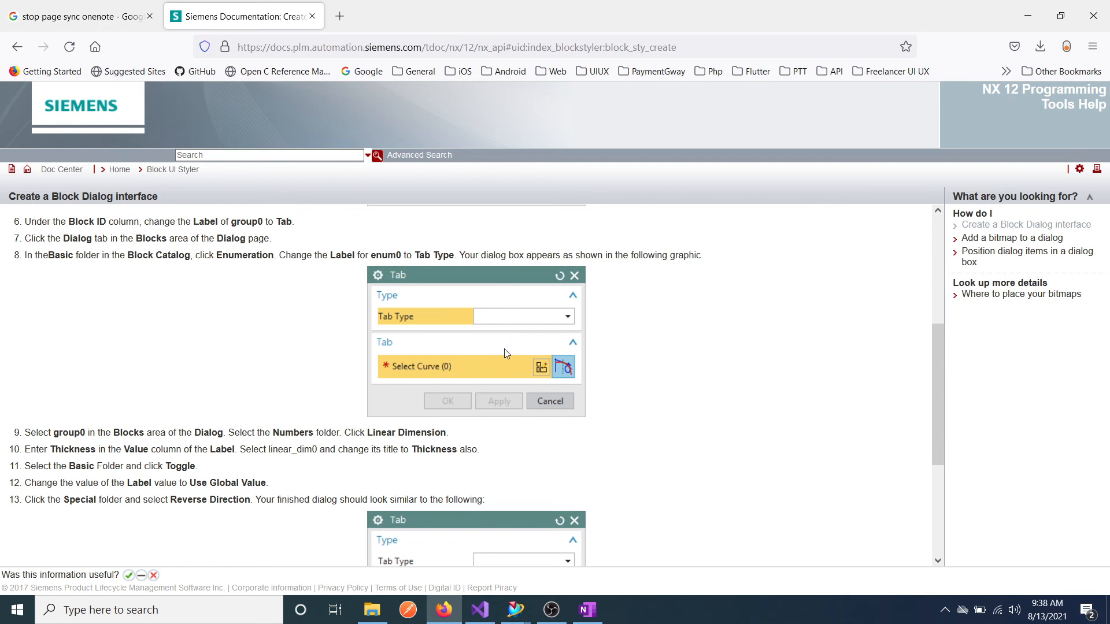
pyautogui.scroll(-2, 504, 349)
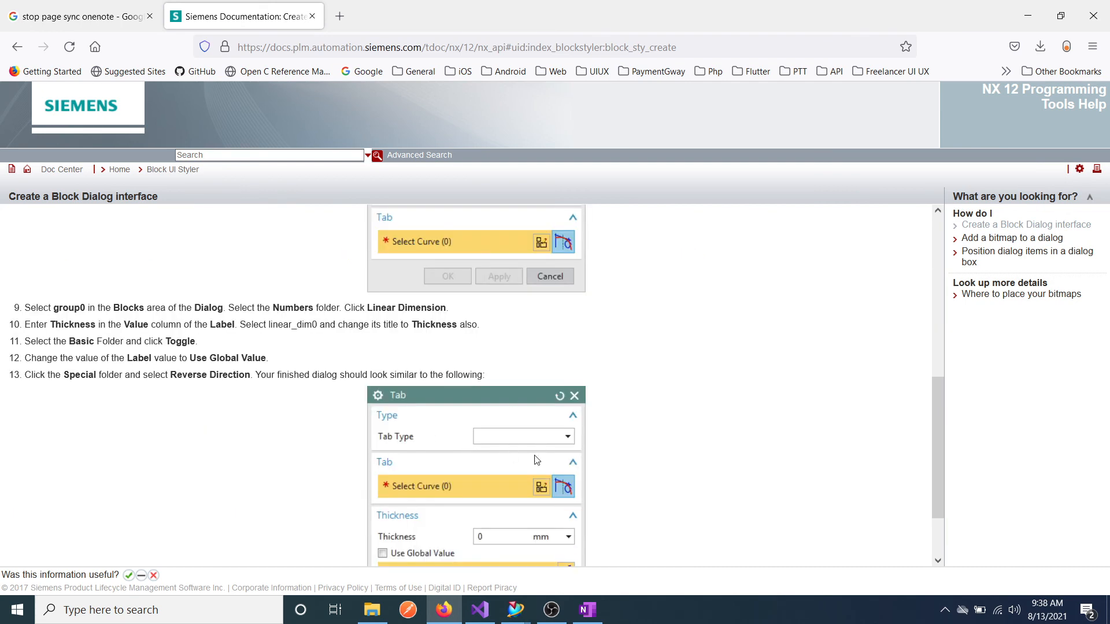
pyautogui.scroll(-2, 494, 485)
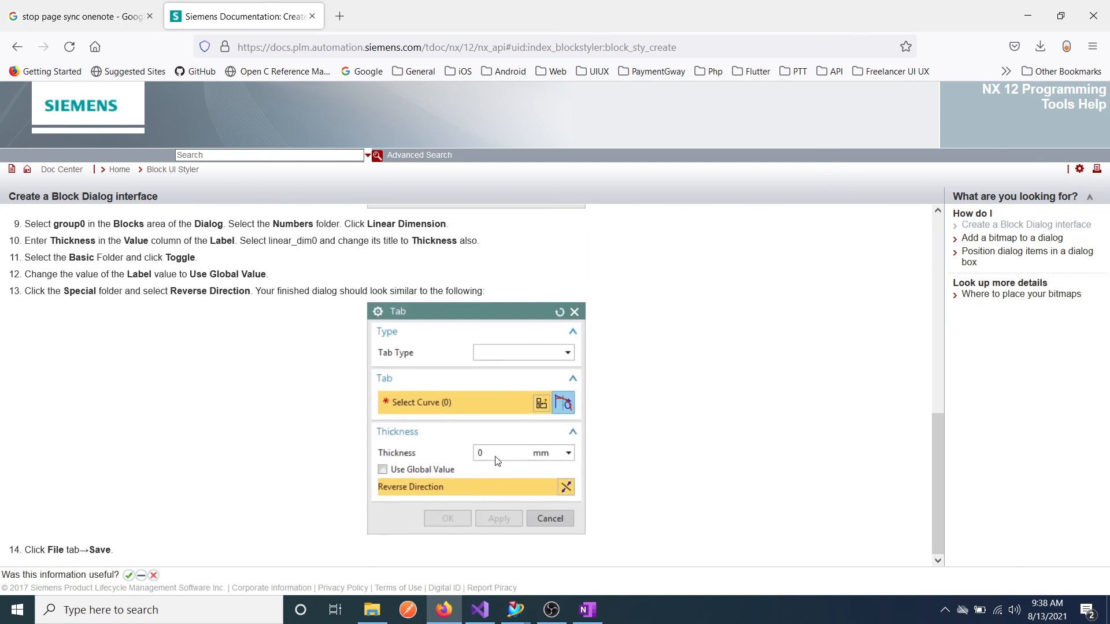